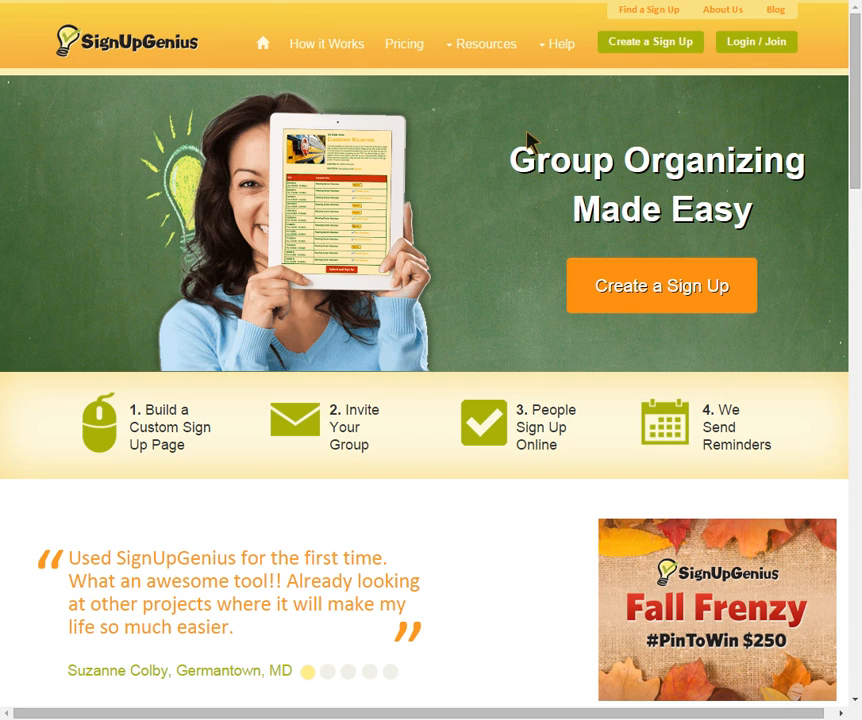
Step: Go to the Login / Join page from the top navigation bar
click(758, 45)
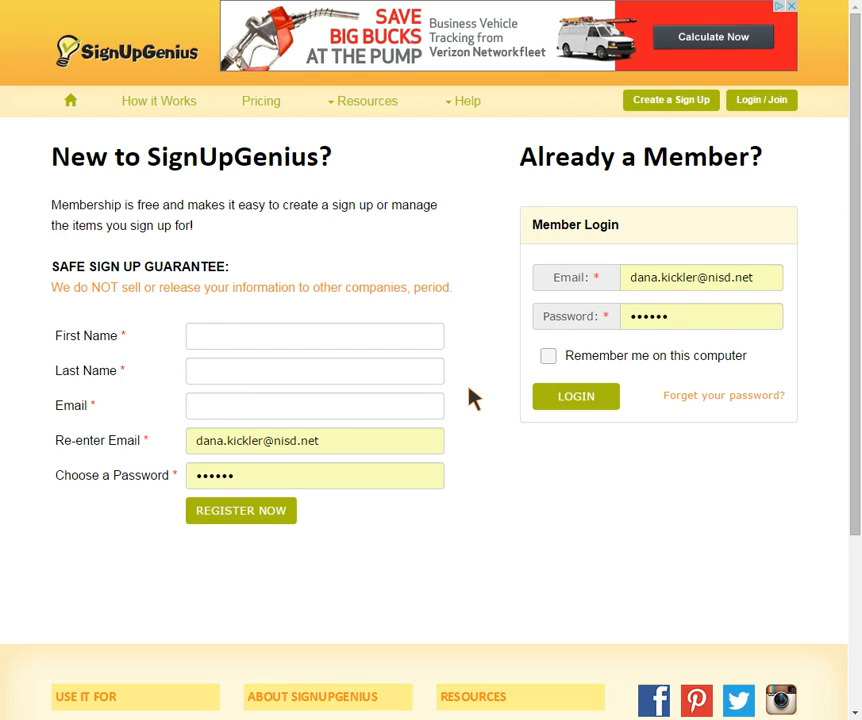
Step: Replace the autofilled login email with the account's email address
click(683, 276)
click(760, 280)
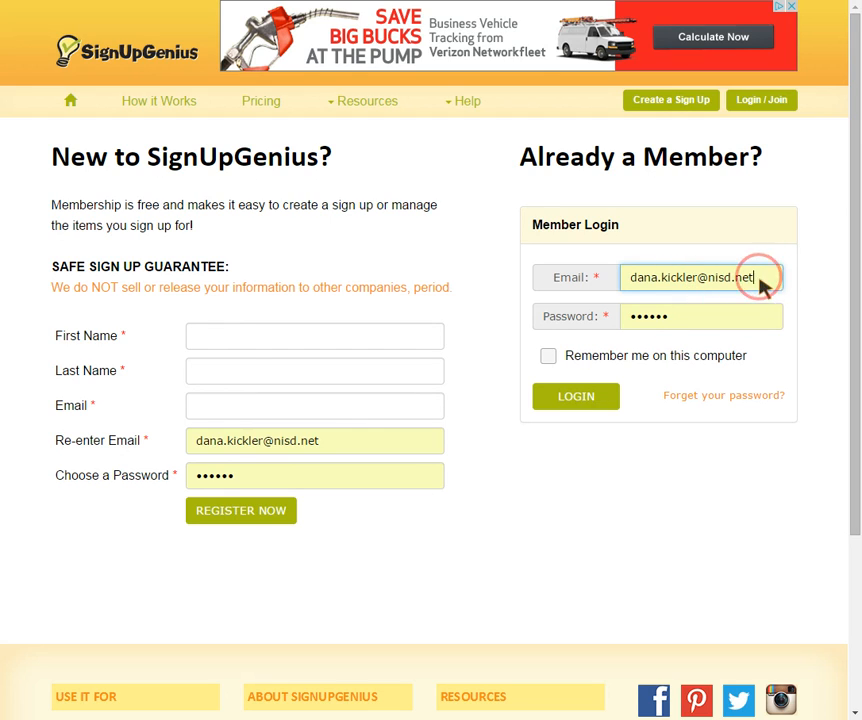
drag(760, 283, 608, 285)
key(BackSpace)
key(BackSpace)
key(BackSpace)
key(BackSpace)
key(BackSpace)
key(BackSpace)
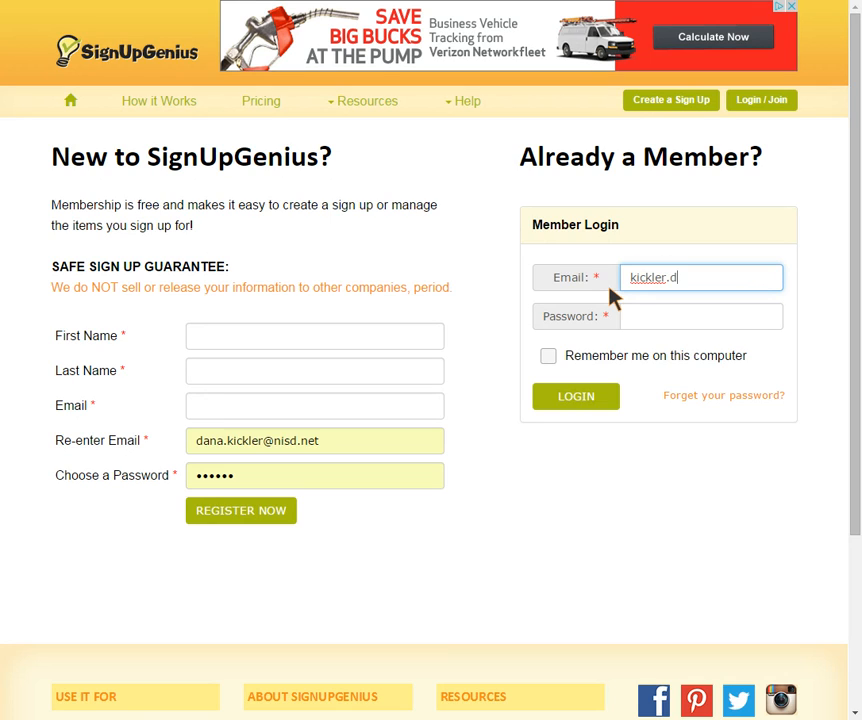
Step: Enter the account password, tick Remember me, and log in
click(667, 316)
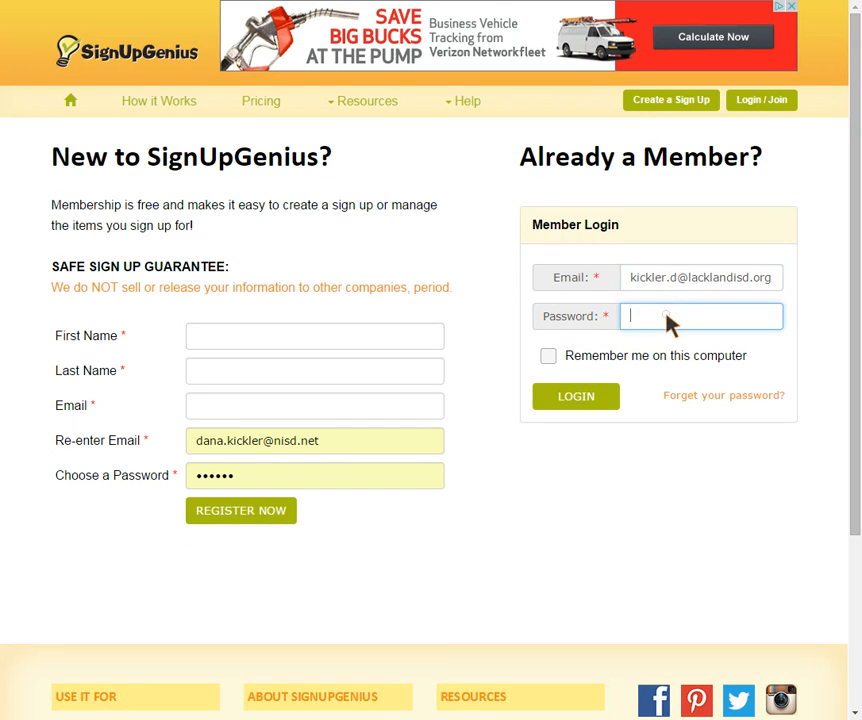
text(••)
click(550, 358)
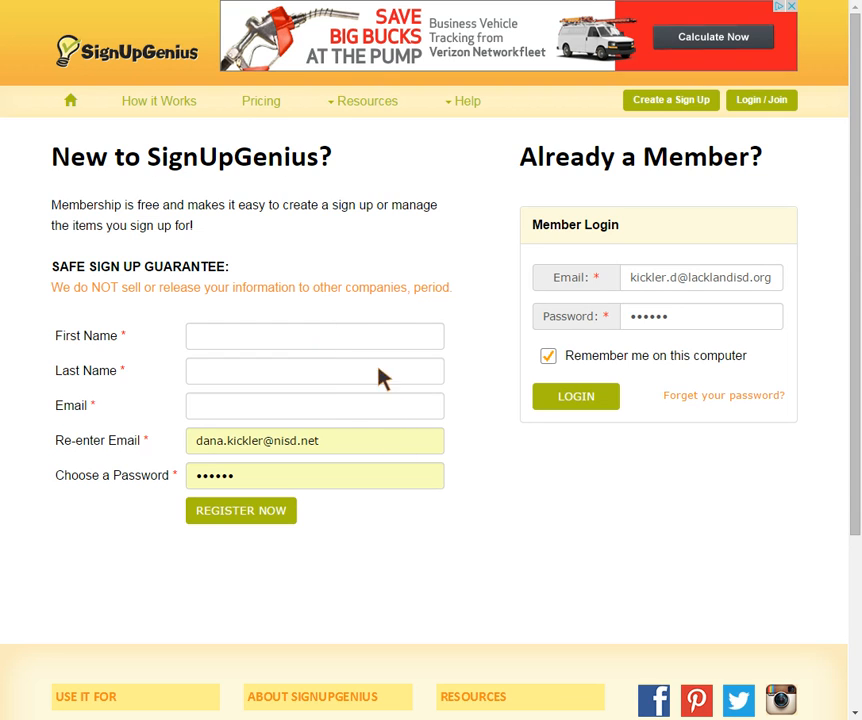
click(582, 398)
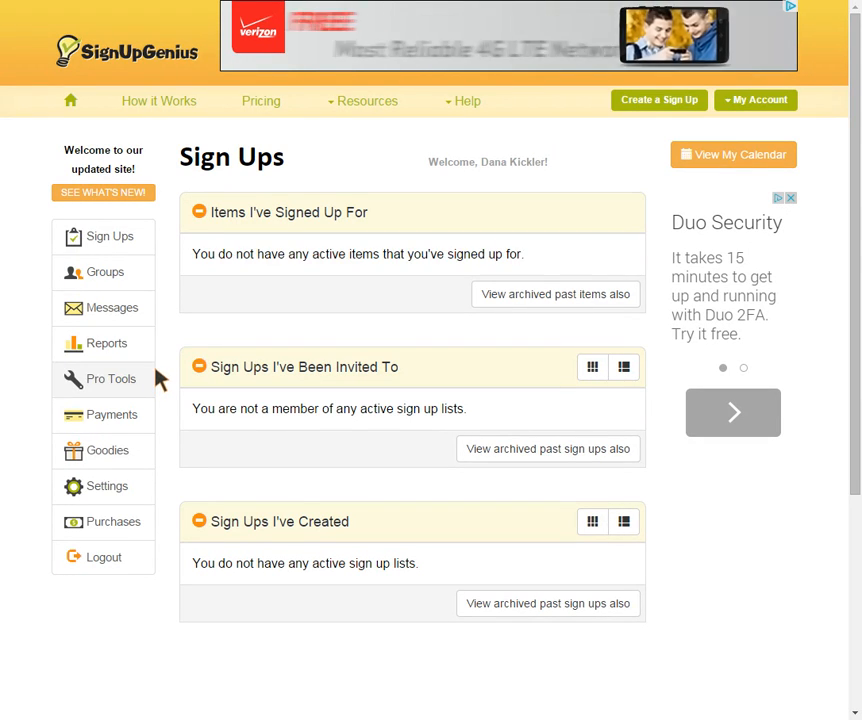
Step: Start a new sign up and choose 'Create a new group called'
click(668, 103)
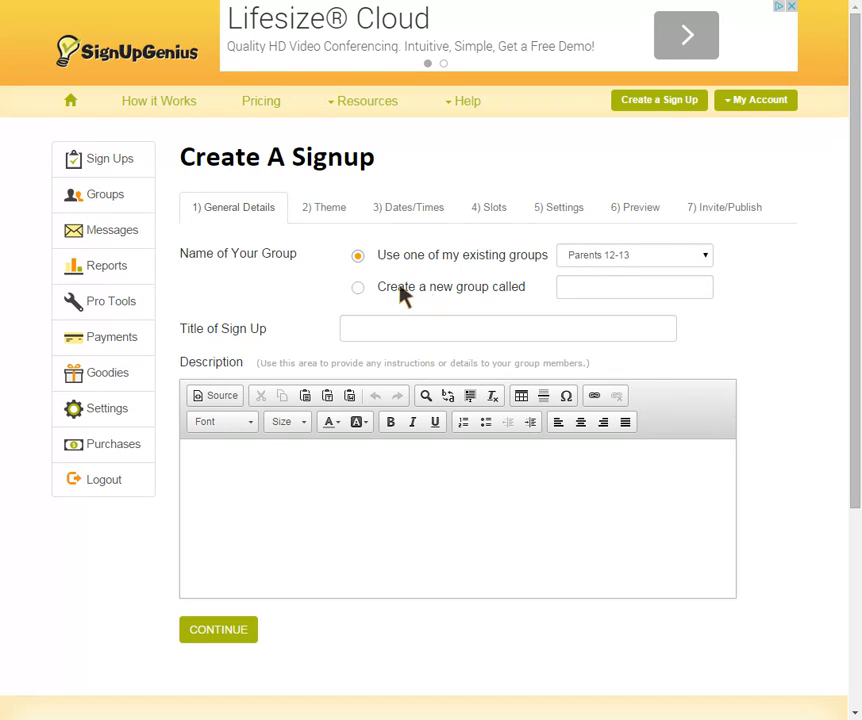
click(357, 288)
Step: Name the group 'Parents 14-15' and title the sign-up the teacher's Parent Conferences 2014-15
click(601, 292)
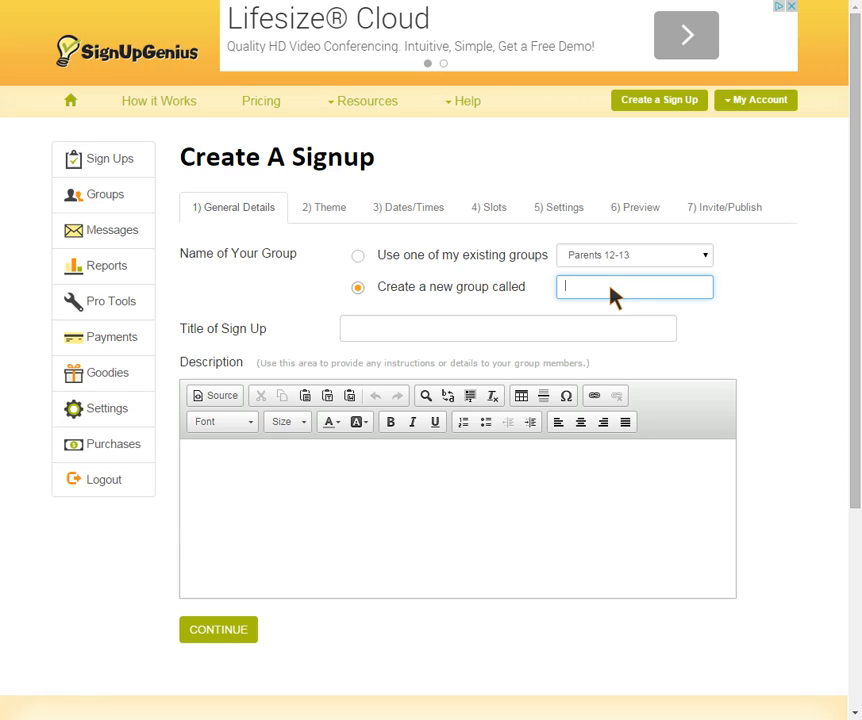
text(Parents 14-15)
click(588, 328)
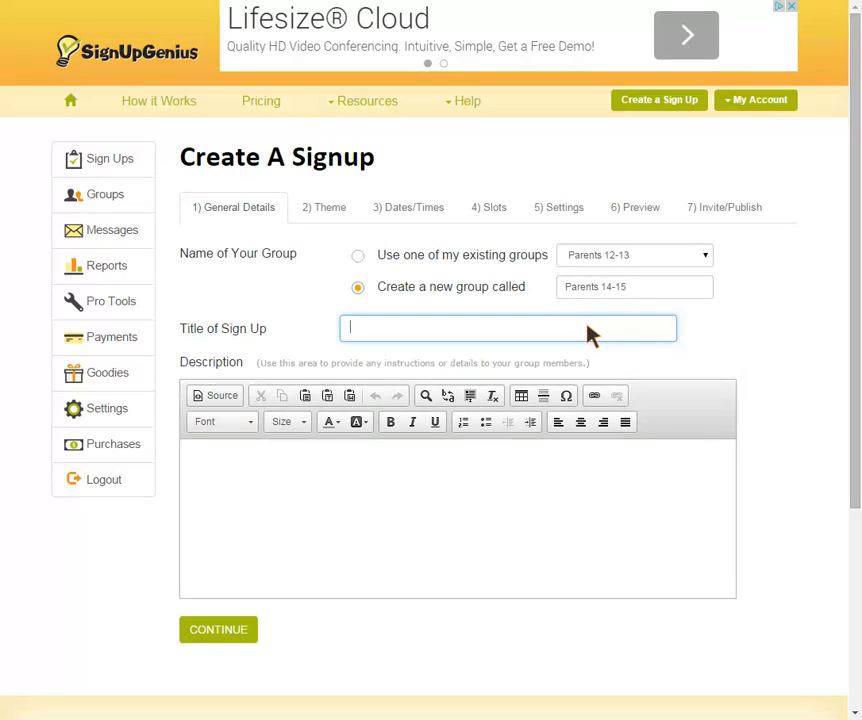
text(Ms. Kickler's Parent Conf)
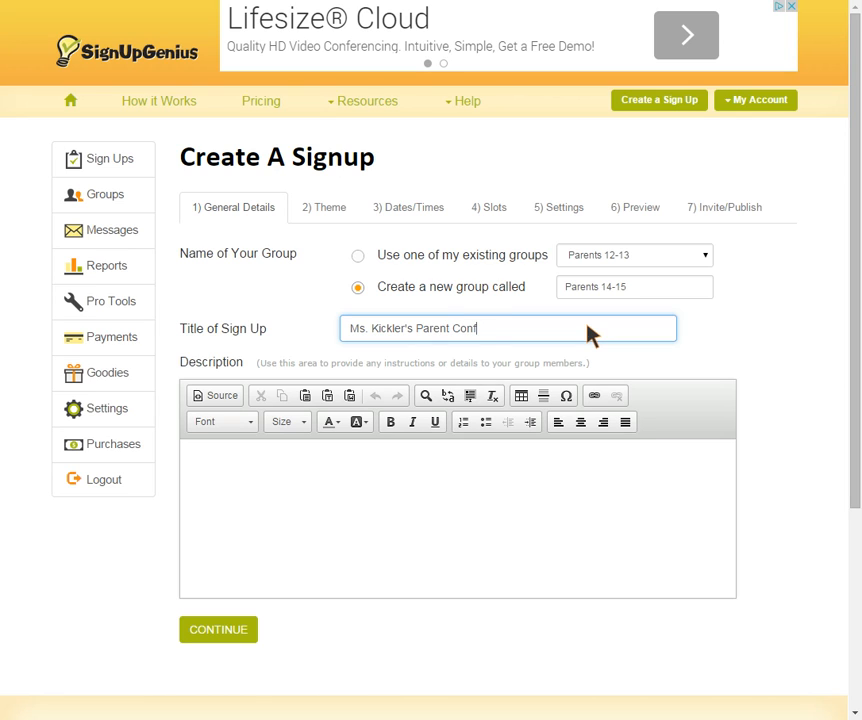
text(erences 2014-15)
click(37, 506)
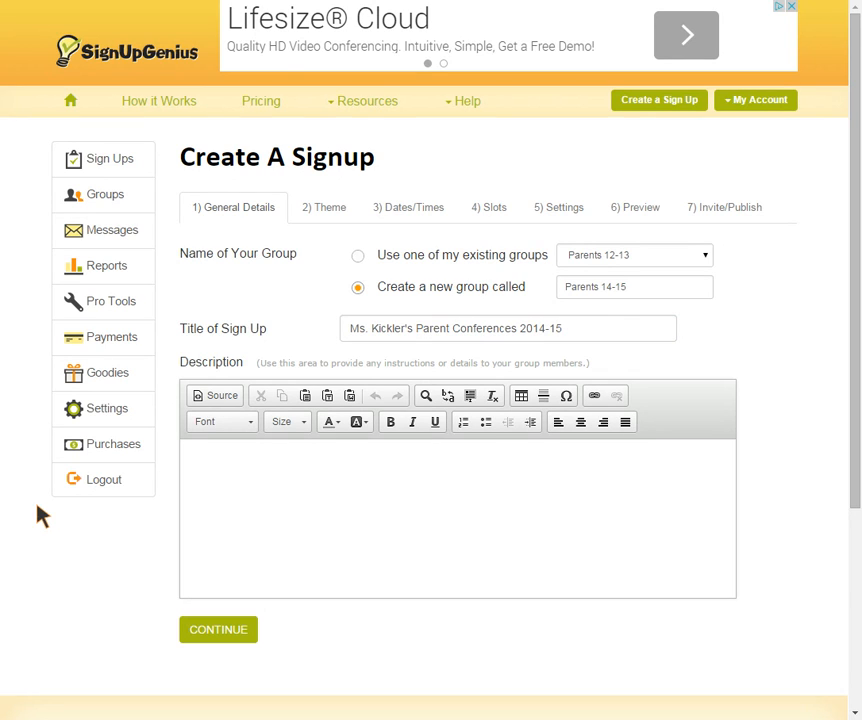
Step: Place the cursor in the Description box, ready for the letter
click(299, 478)
scroll(247, 481, down, 3)
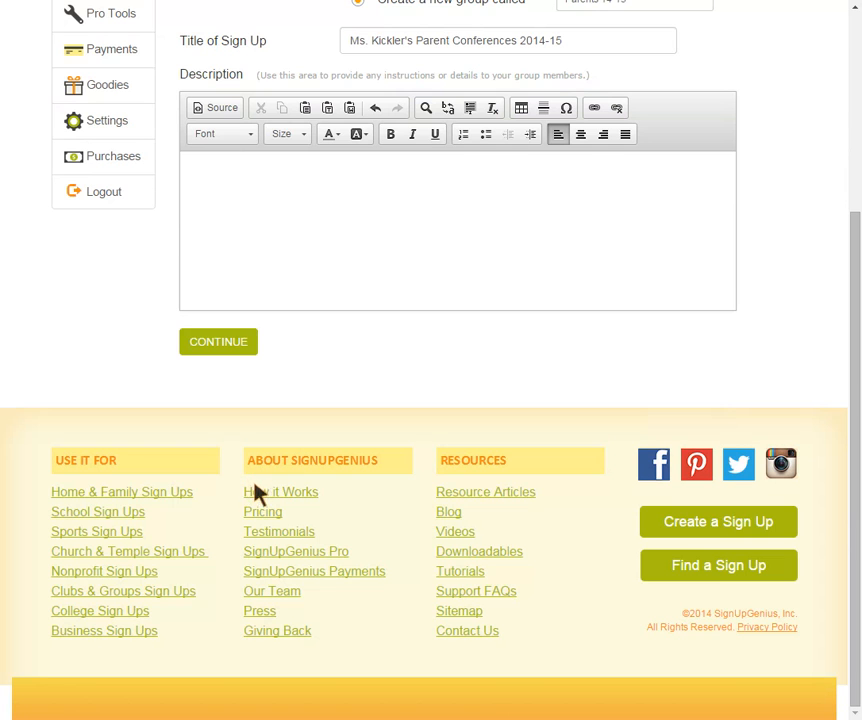
scroll(543, 288, up, 3)
drag(551, 317, 247, 465)
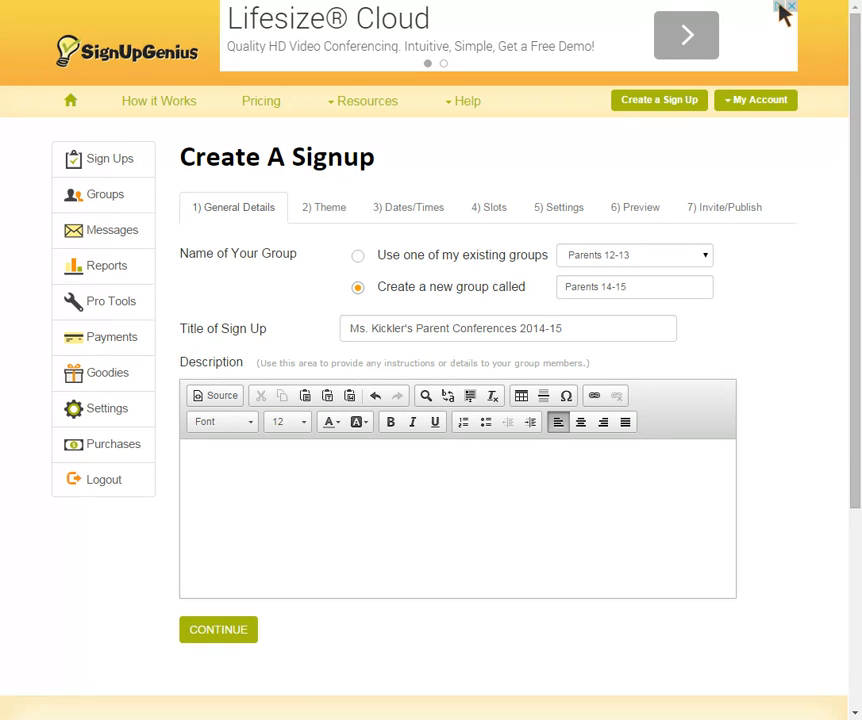
scroll(525, 323, down, 2)
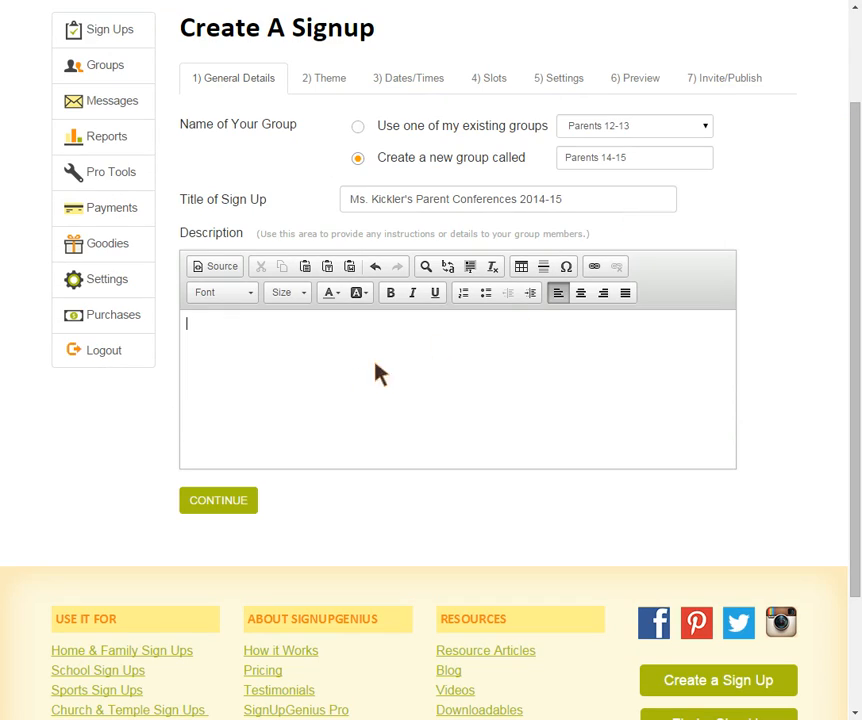
Step: Paste the conference letter as plain text, update its e-mail line, and continue to Theme
click(327, 266)
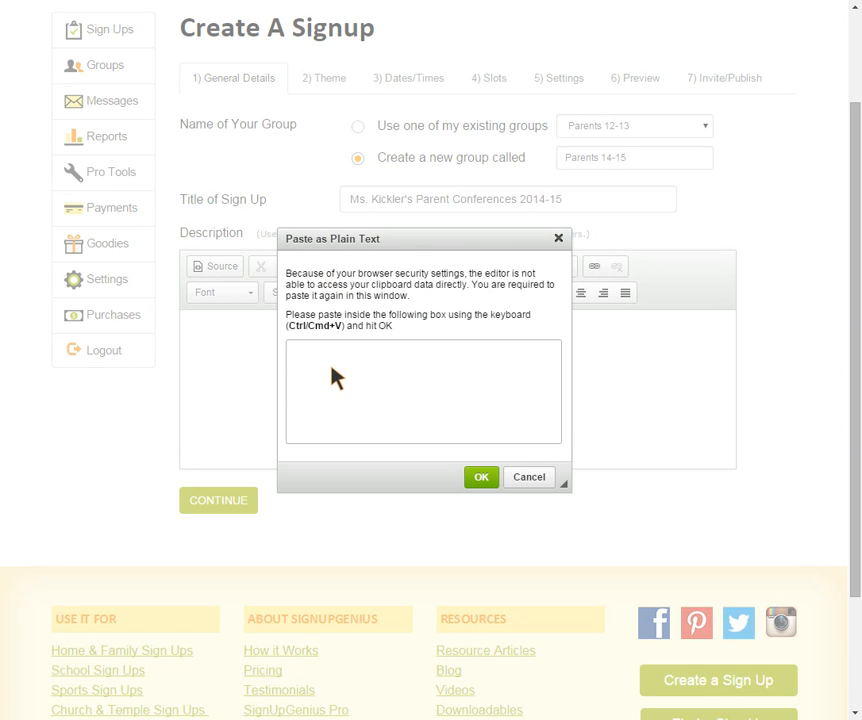
key(ctrl+v)
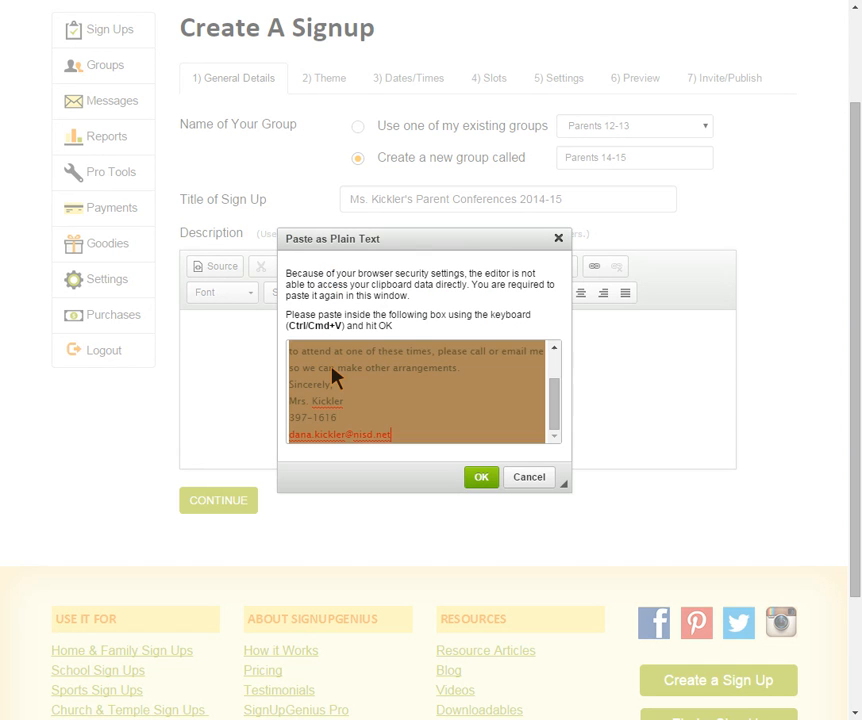
click(479, 479)
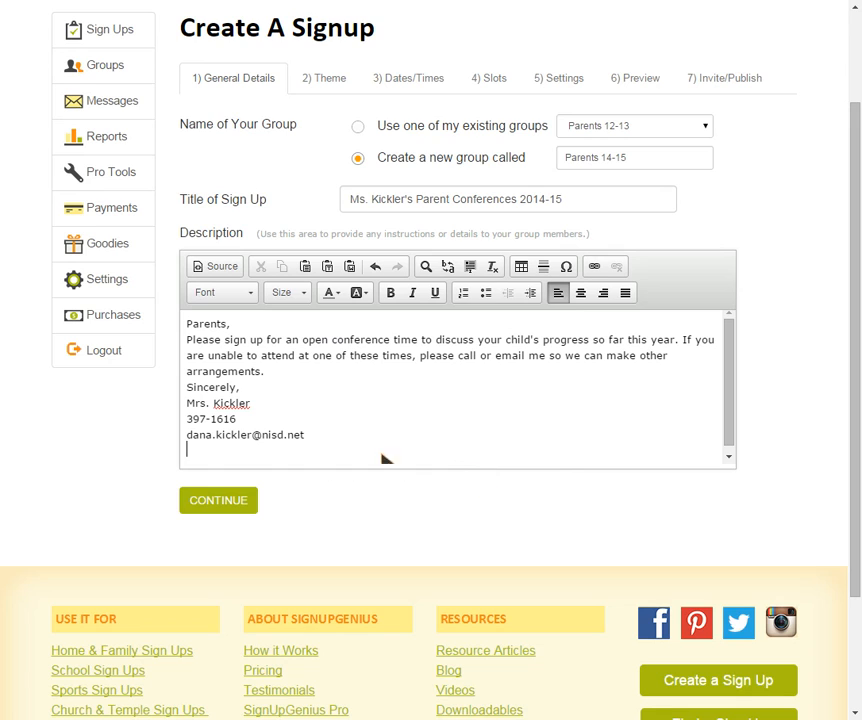
key(BackSpace)
key(BackSpace)
key(BackSpace)
key(BackSpace)
key(BackSpace)
key(BackSpace)
key(BackSpace)
key(BackSpace)
key(BackSpace)
key(BackSpace)
key(BackSpace)
key(BackSpace)
key(BackSpace)
key(BackSpace)
key(BackSpace)
key(BackSpace)
key(BackSpace)
key(BackSpace)
key(BackSpace)
key(BackSpace)
key(BackSpace)
key(BackSpace)
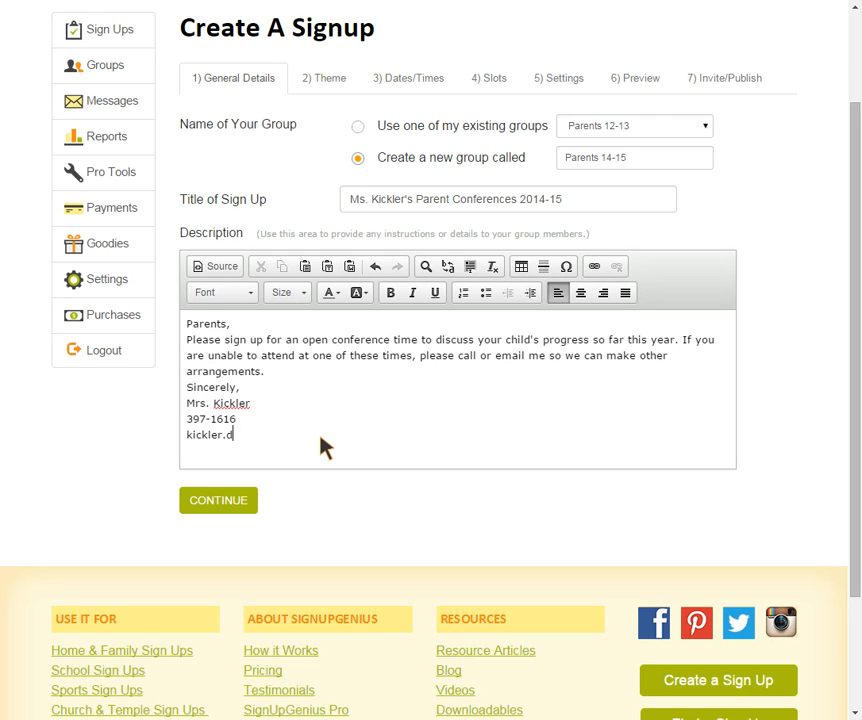
click(231, 510)
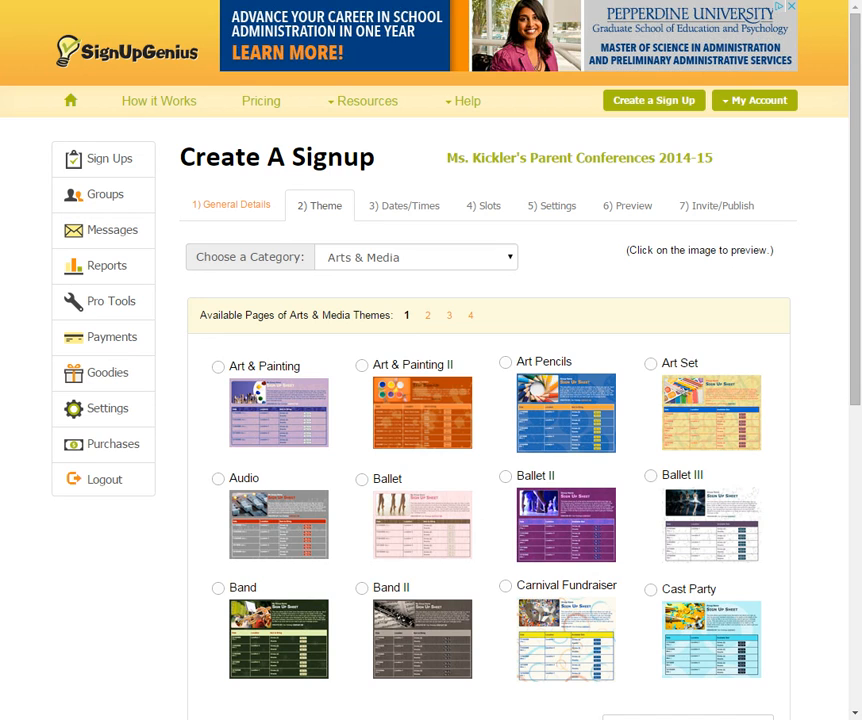
Step: Pick the Education category's Back to School 2 theme and continue to Dates/Times
click(508, 258)
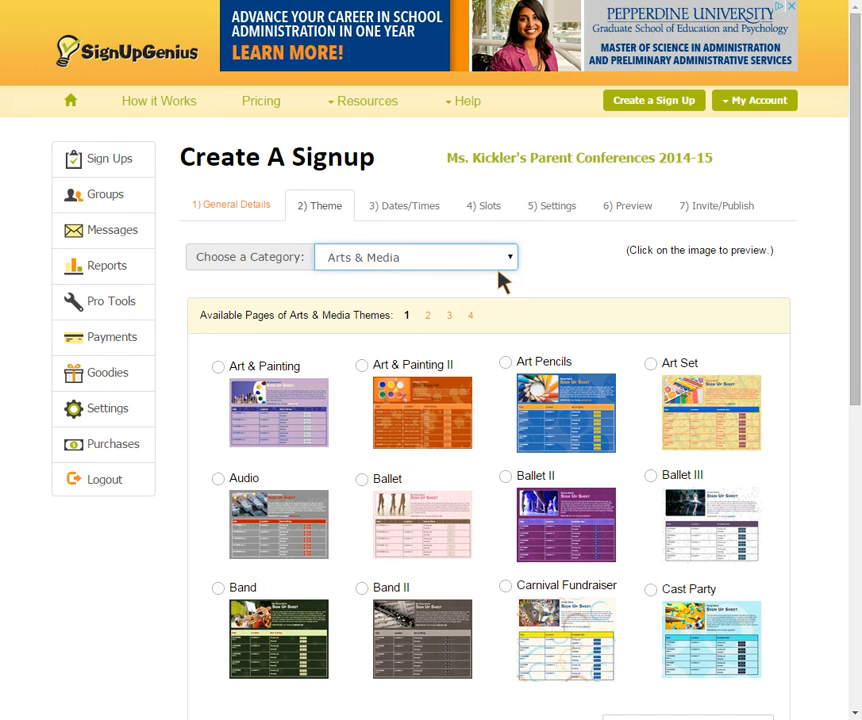
click(417, 393)
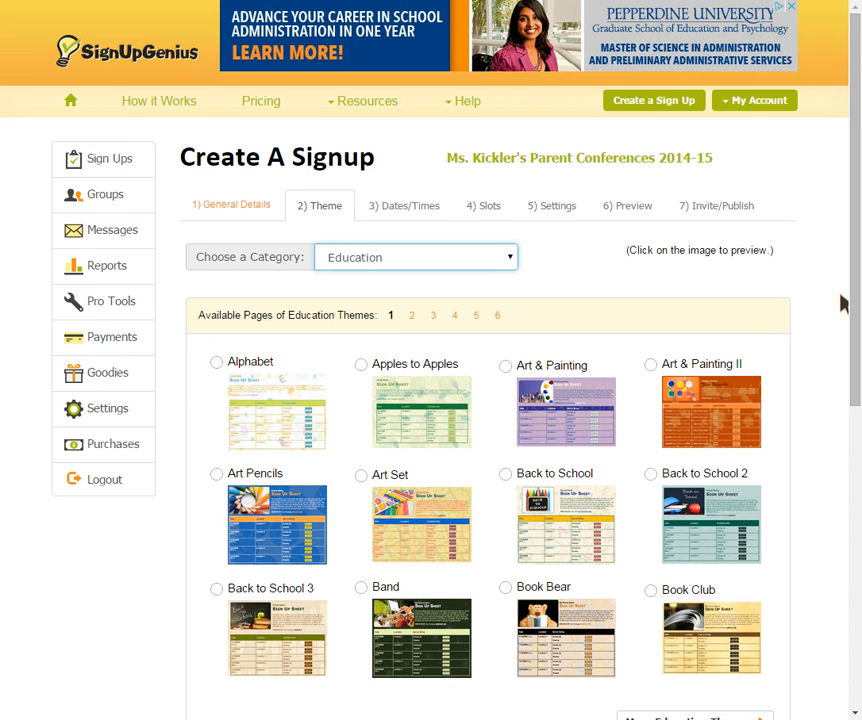
click(842, 306)
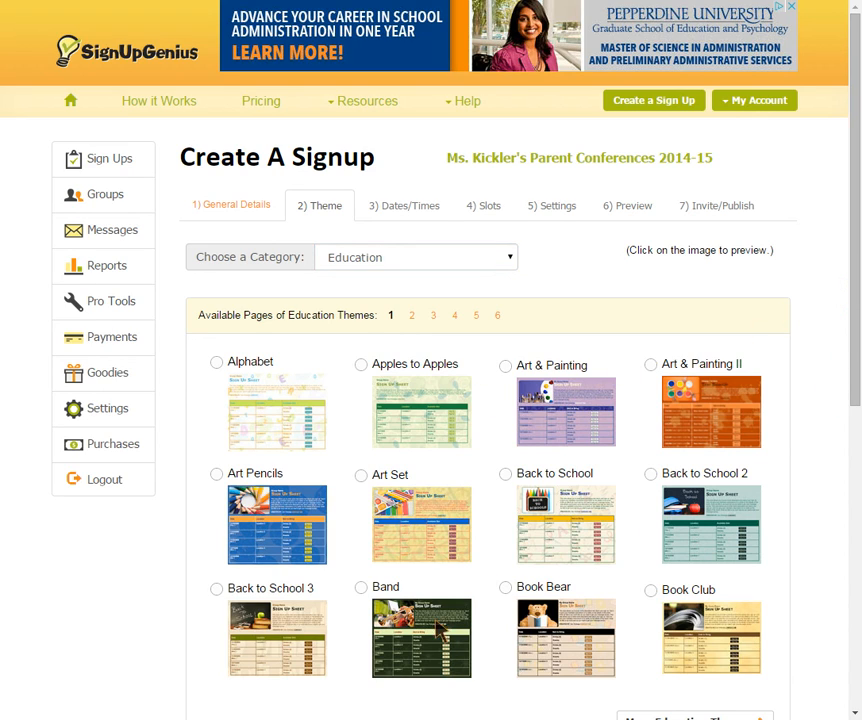
mouse_move(702, 518)
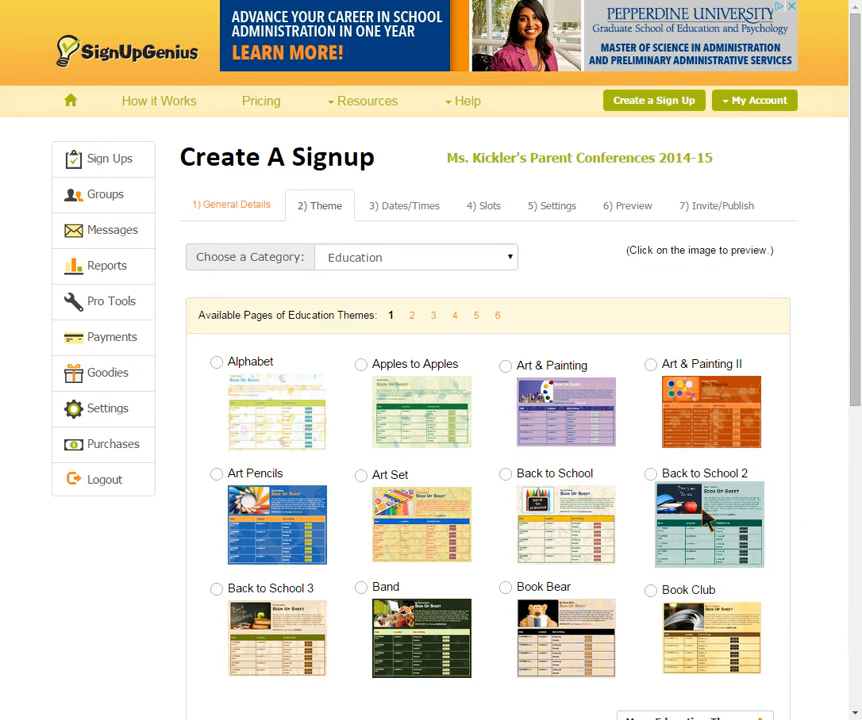
click(651, 474)
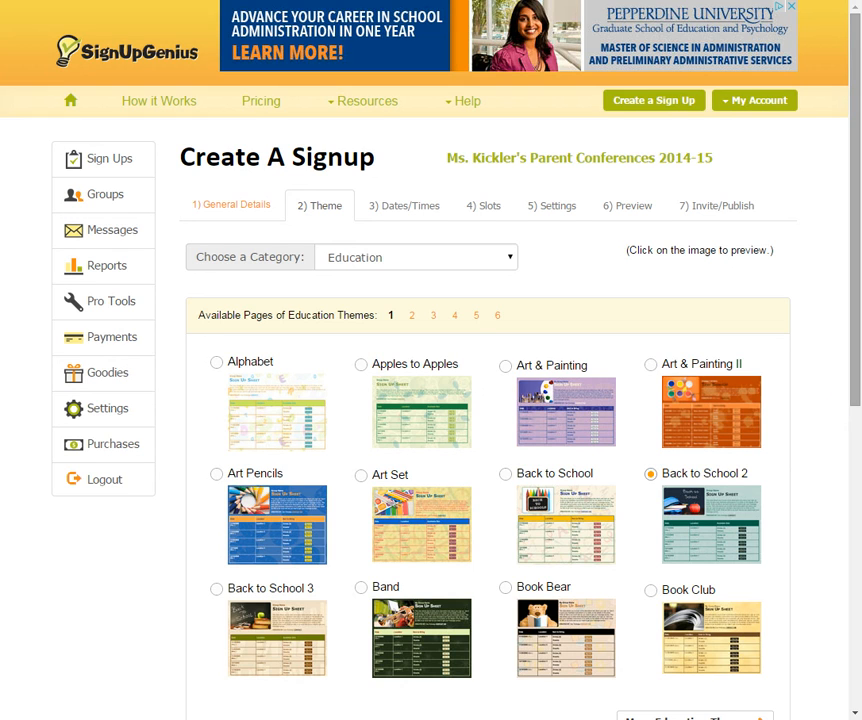
scroll(847, 379, down, 3)
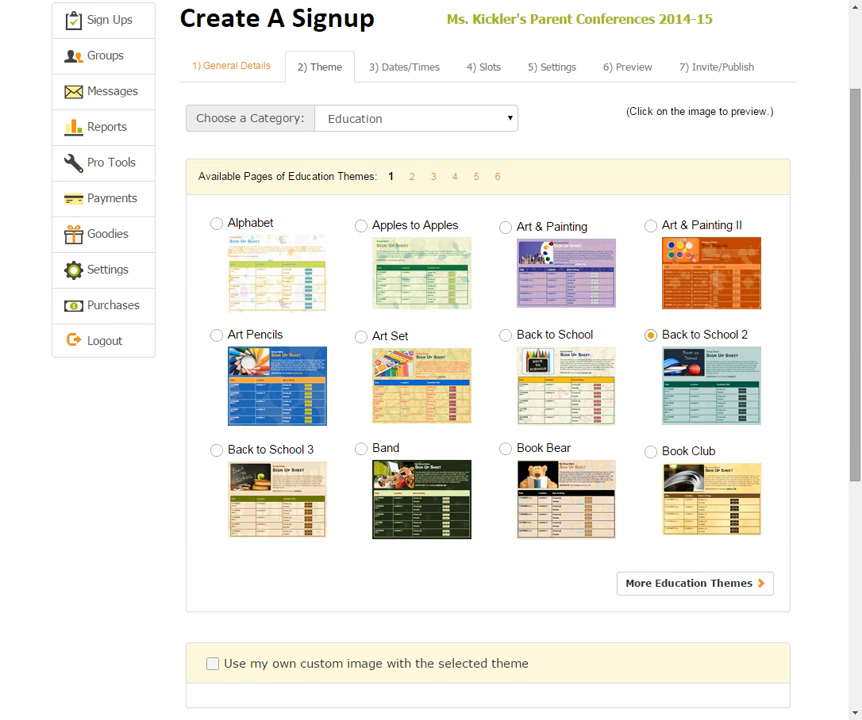
scroll(847, 472, down, 3)
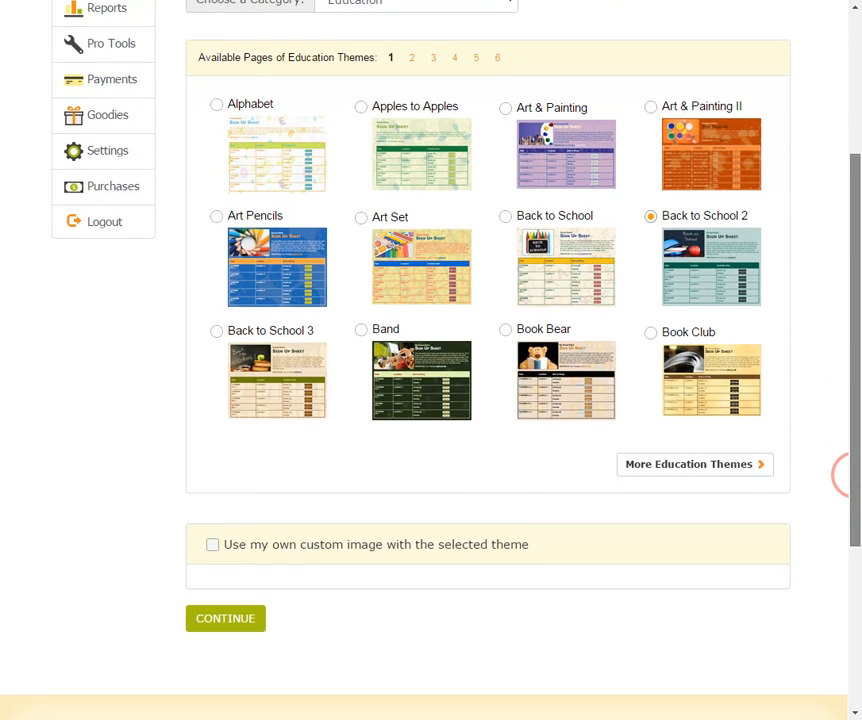
click(212, 620)
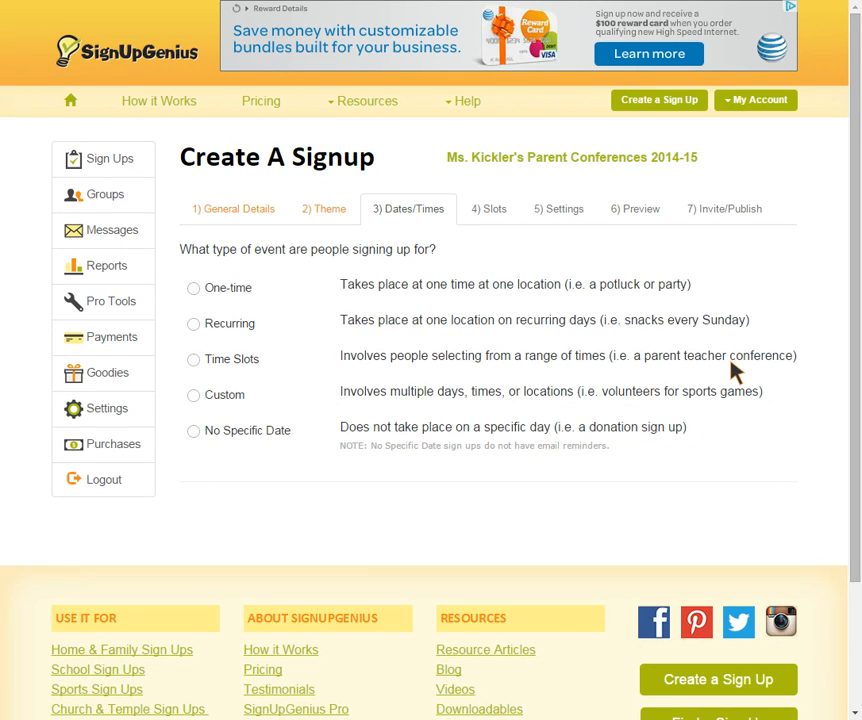
Step: Choose Custom as the event type
click(194, 396)
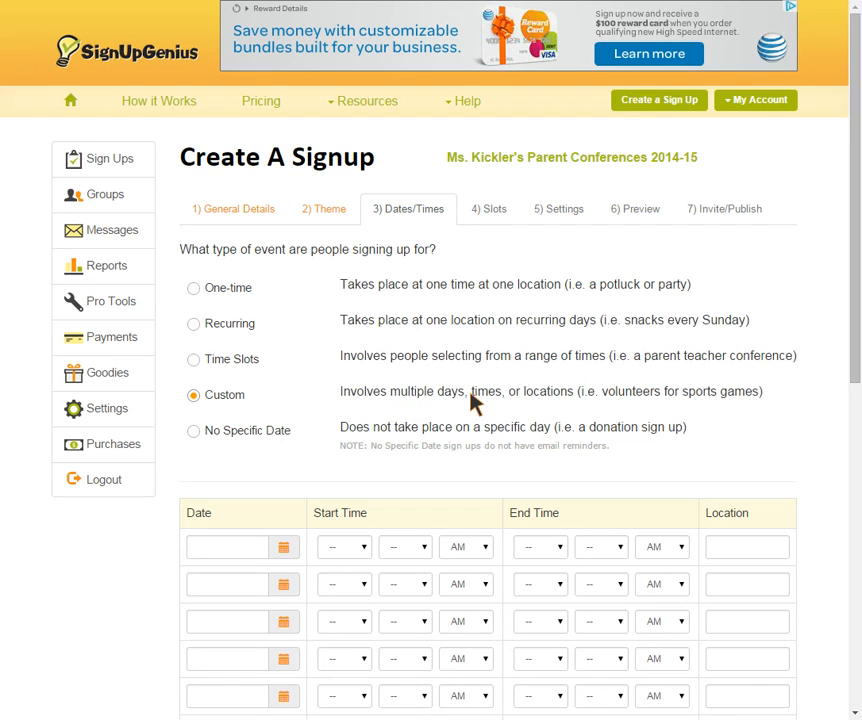
scroll(848, 330, down, 3)
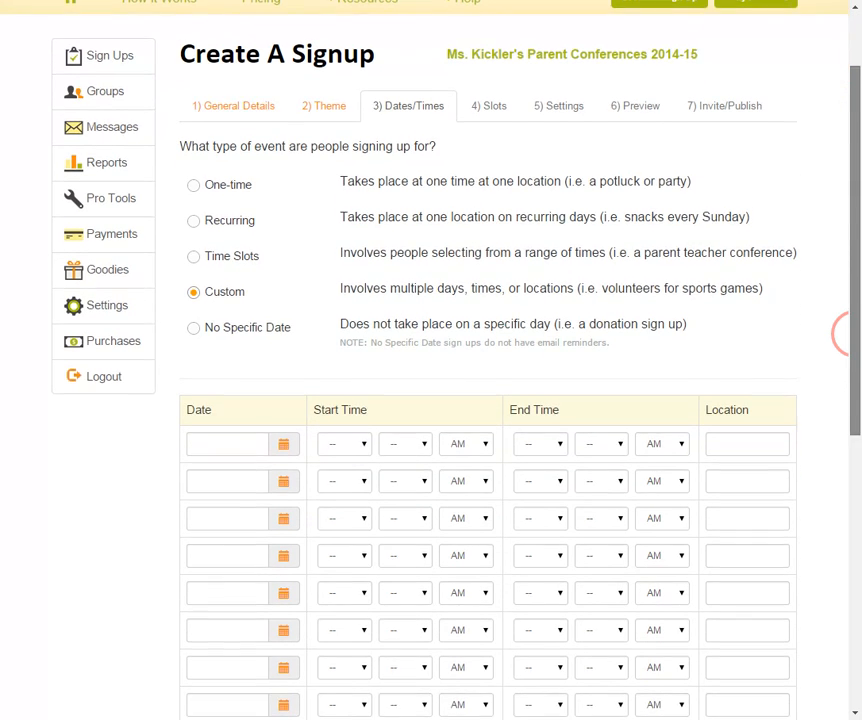
scroll(848, 335, down, 3)
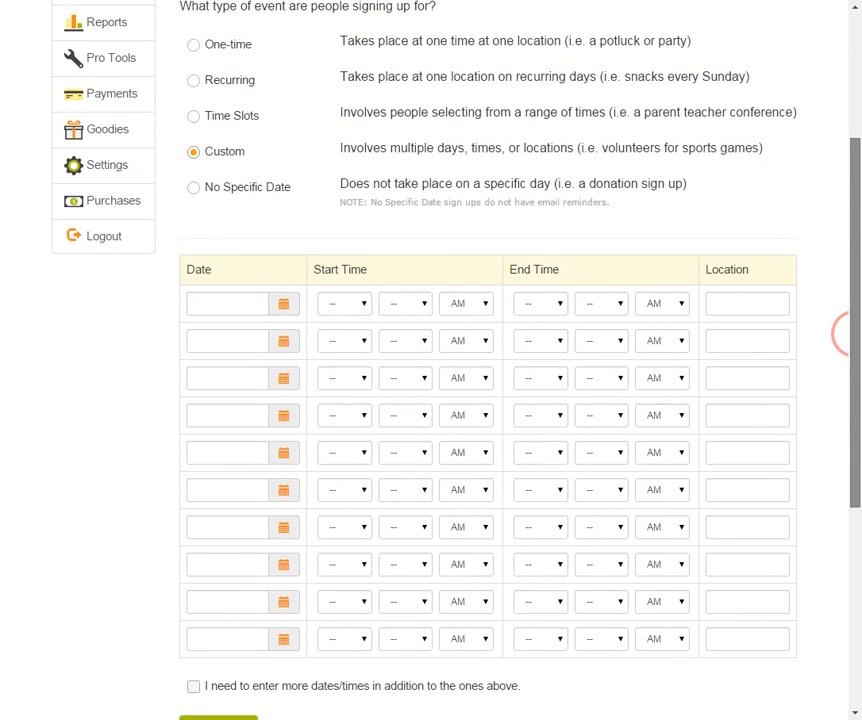
scroll(848, 335, down, 1)
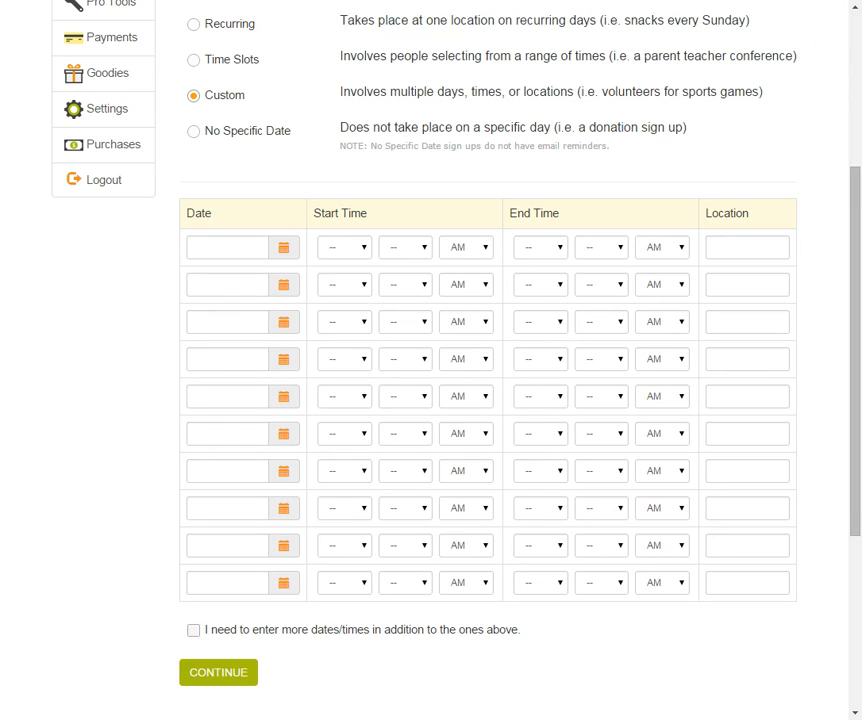
Step: Set the first row to 10/22/2014, starting 3:15, at location 1825A
click(285, 252)
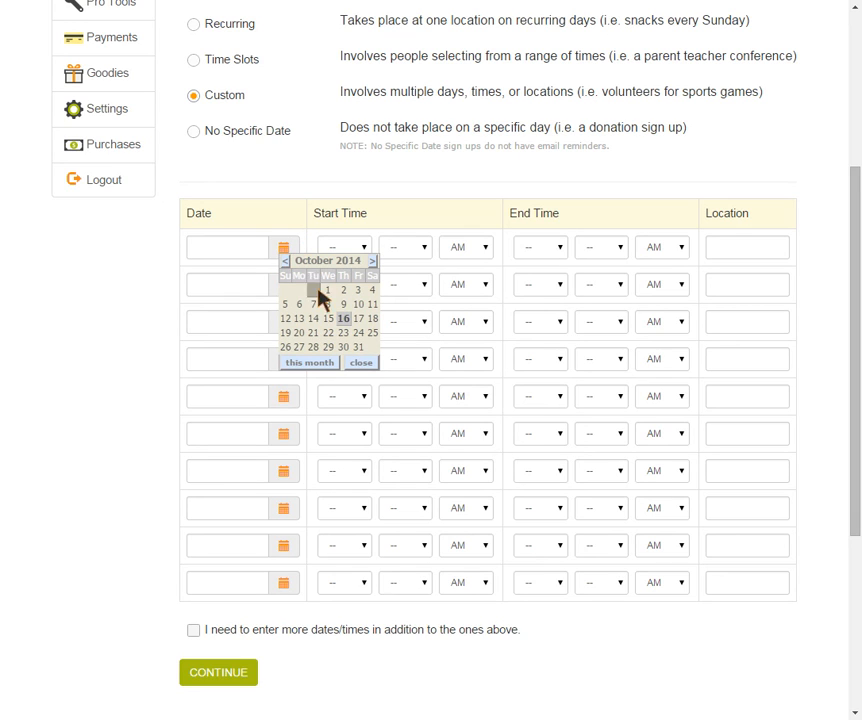
click(331, 340)
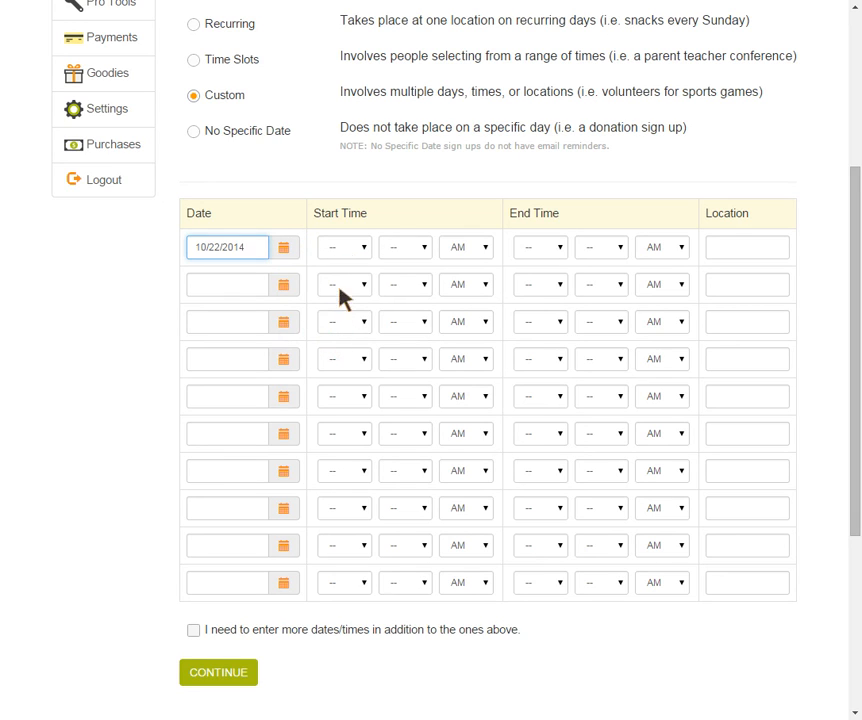
click(364, 247)
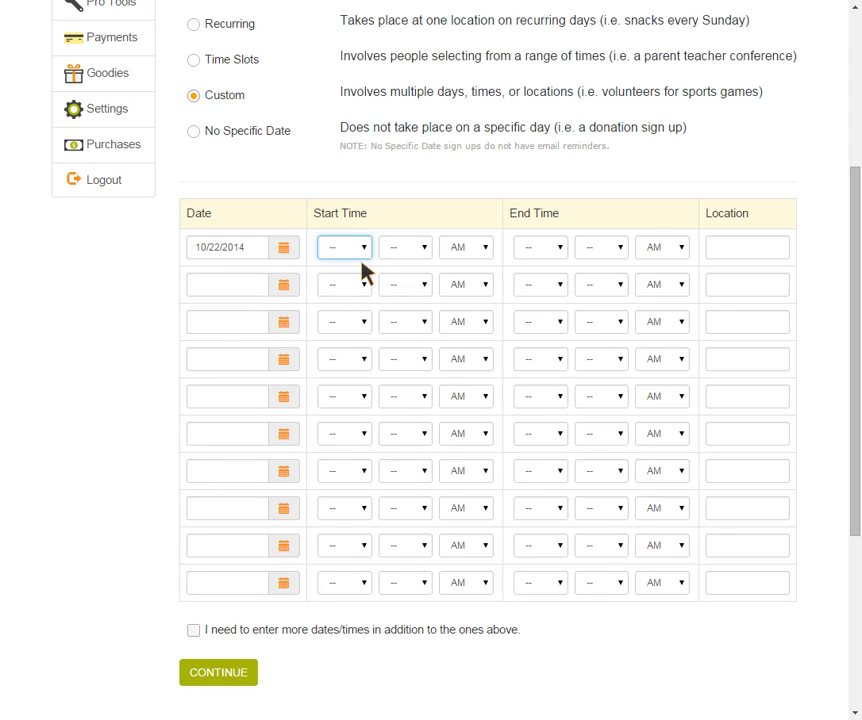
key(3)
click(423, 250)
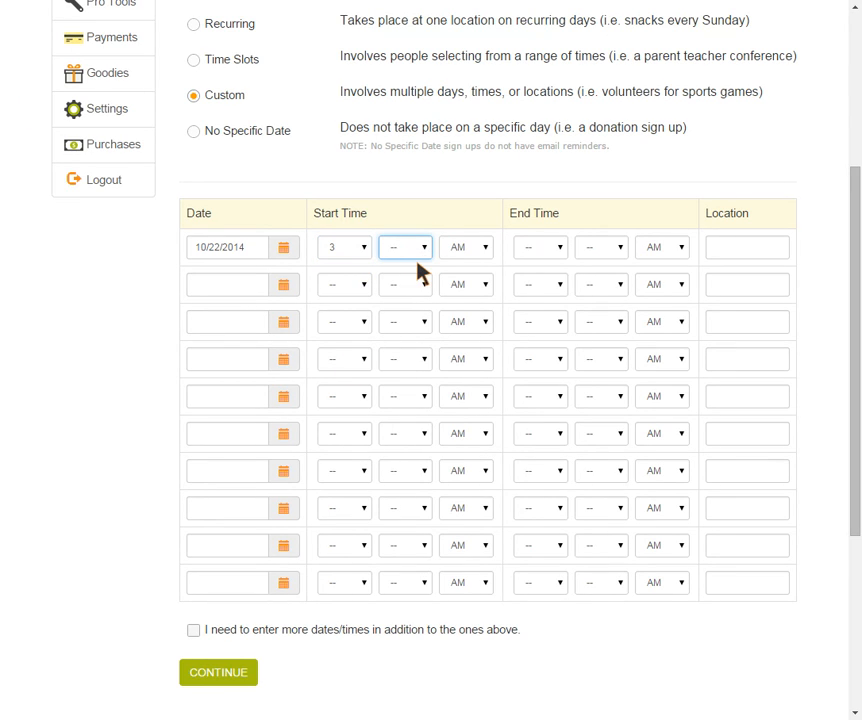
click(421, 250)
click(738, 259)
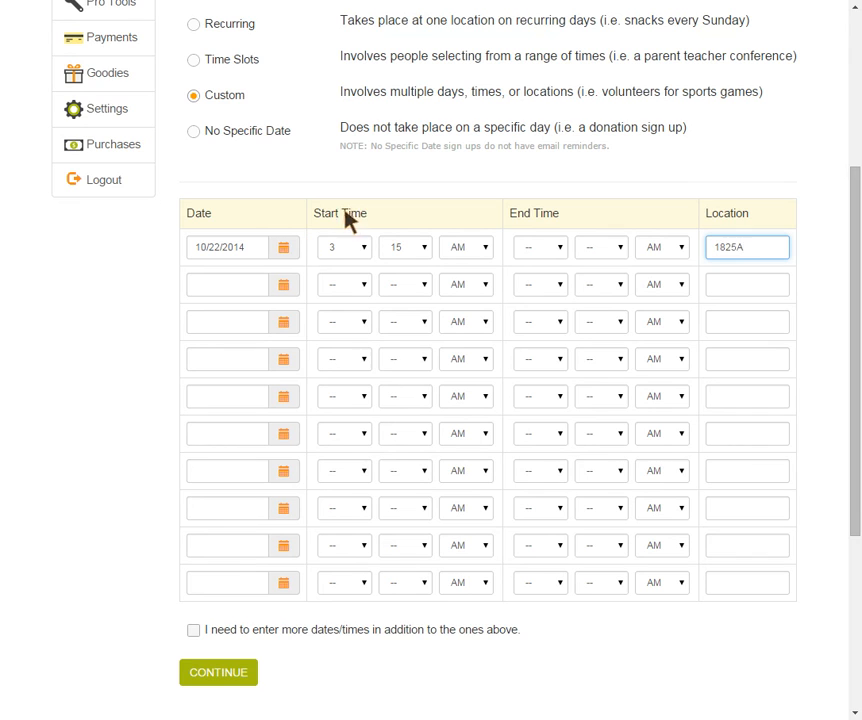
Step: Give the second row date 10/22/2014 and start time 3:45
click(282, 287)
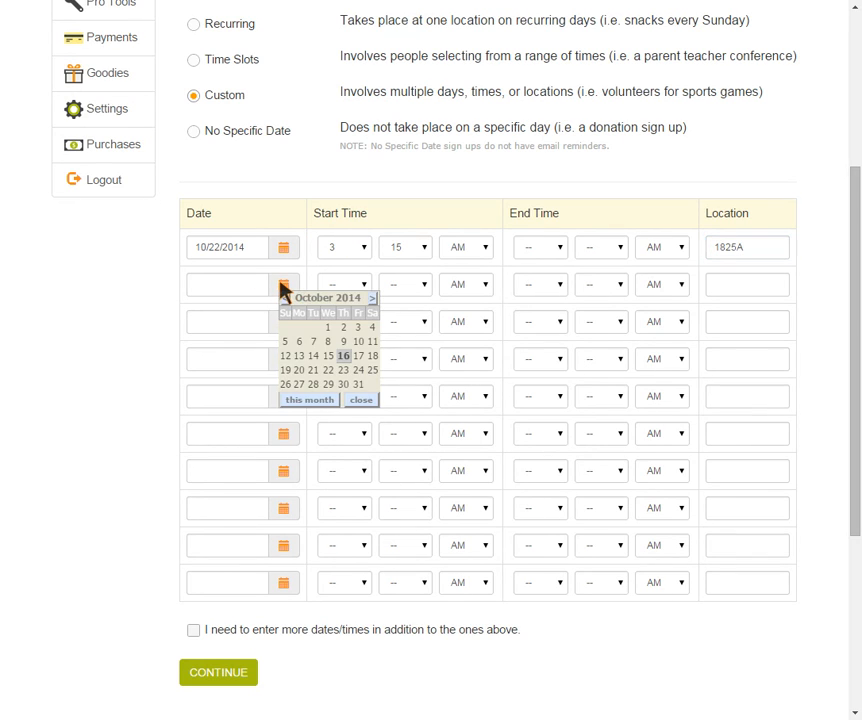
click(329, 369)
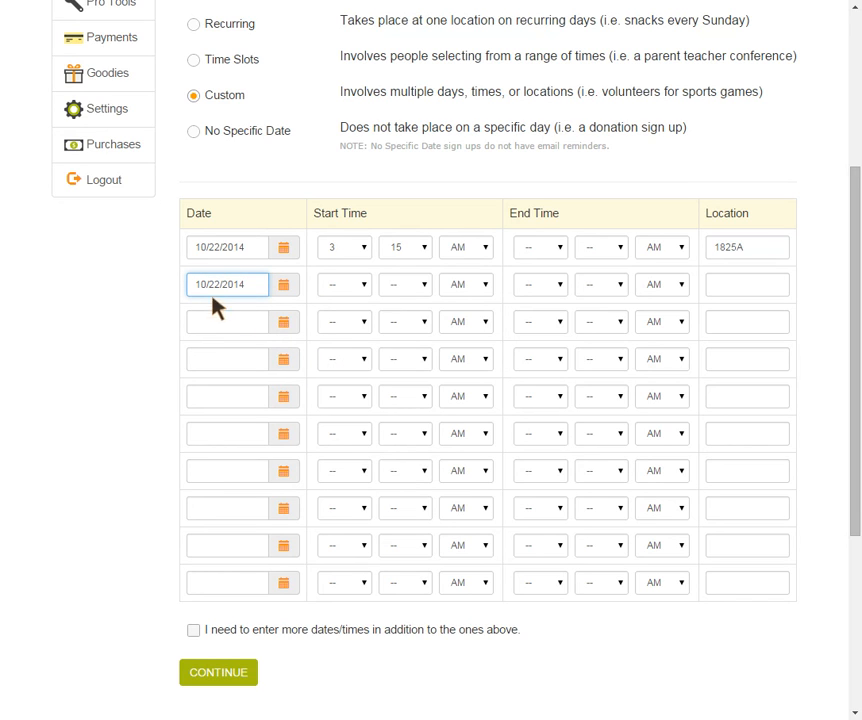
click(365, 289)
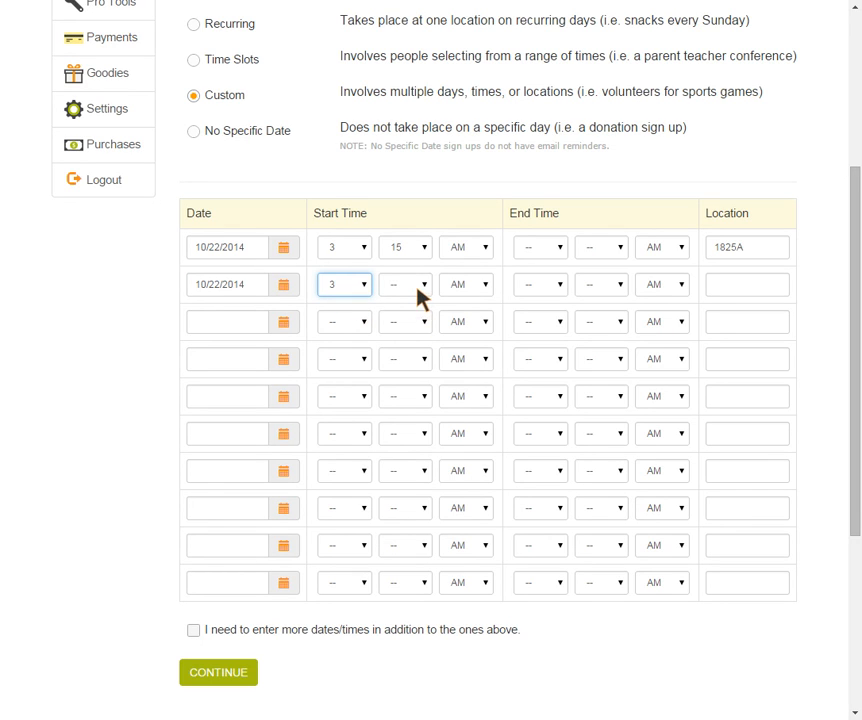
key(Tab)
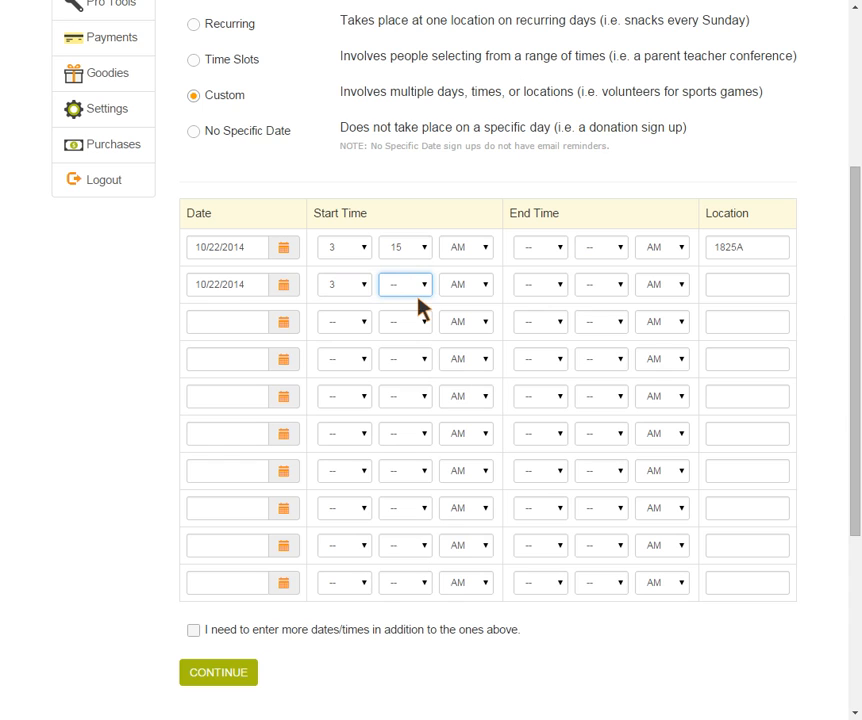
key(4)
Step: Switch both rows' start times to PM
click(485, 256)
click(485, 286)
click(485, 288)
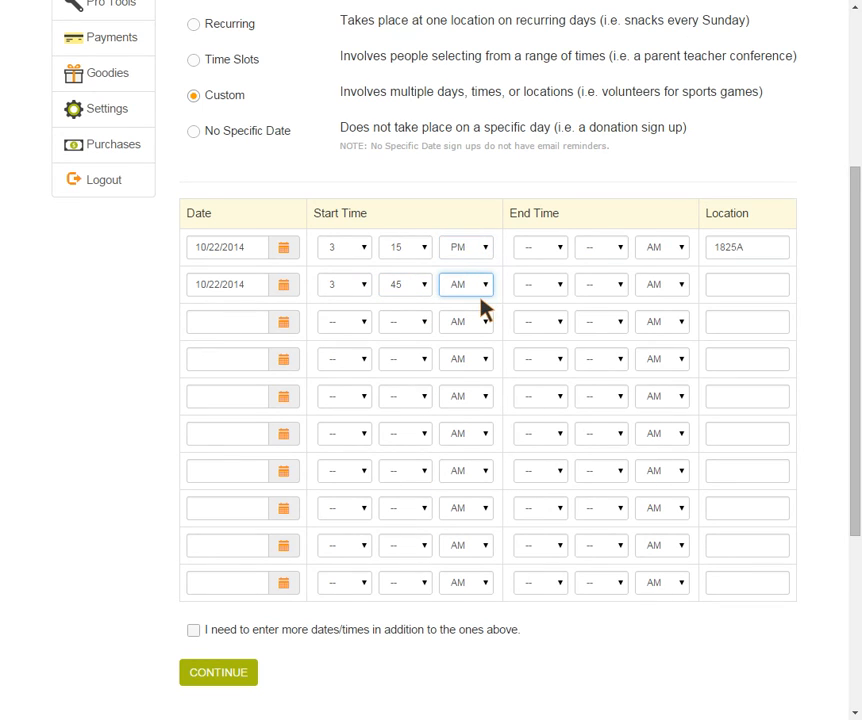
click(482, 308)
Step: Save the dates and title the first slot 'Conference Time'
click(213, 678)
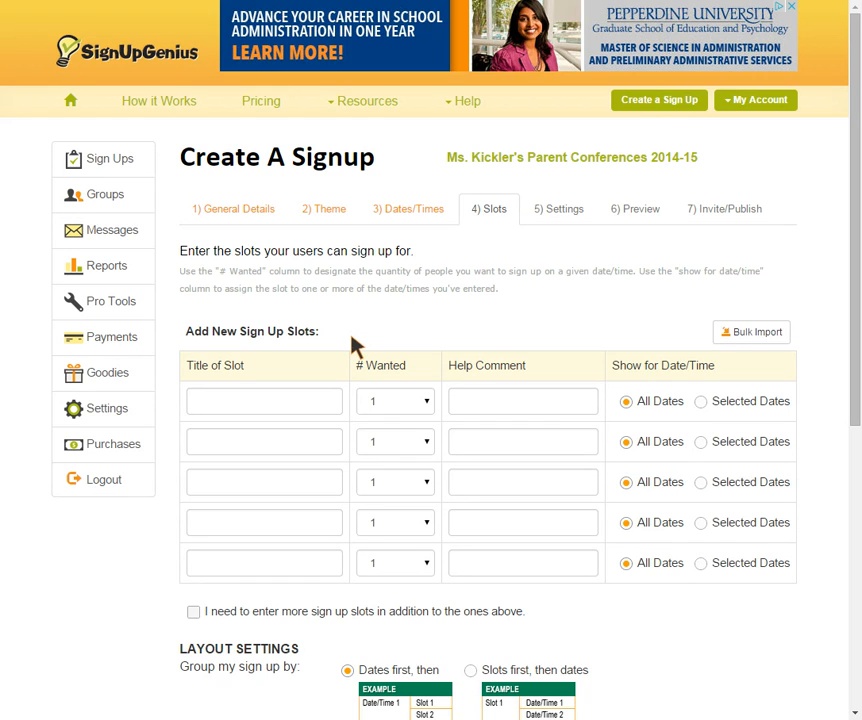
click(246, 402)
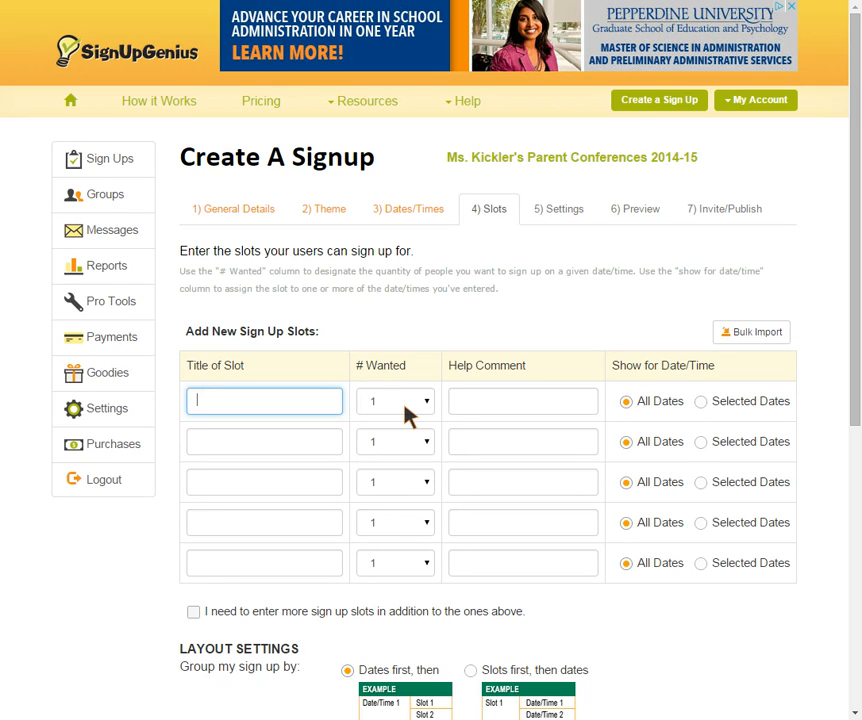
text(Conference Time)
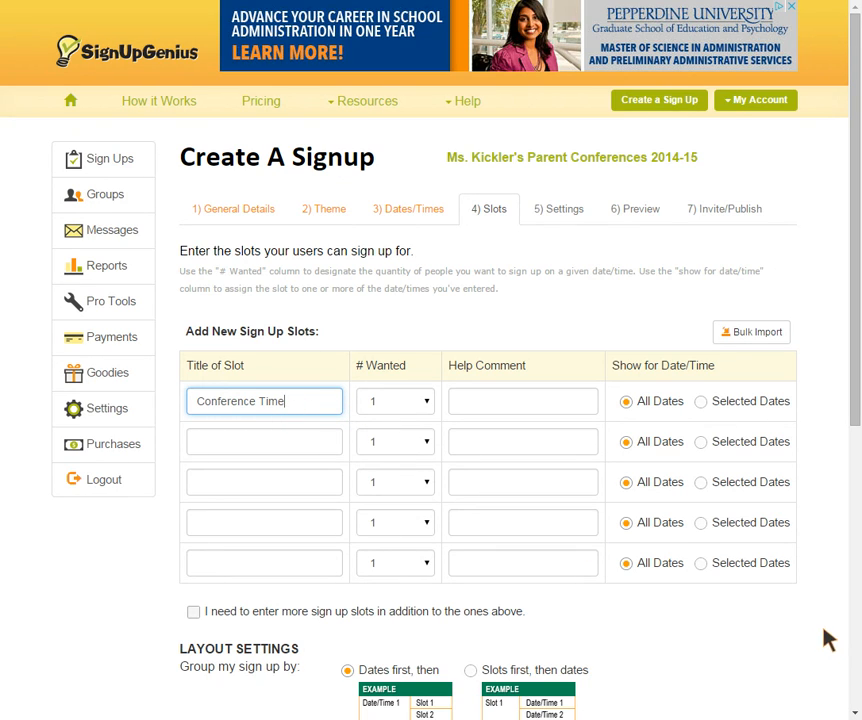
scroll(818, 631, down, 2)
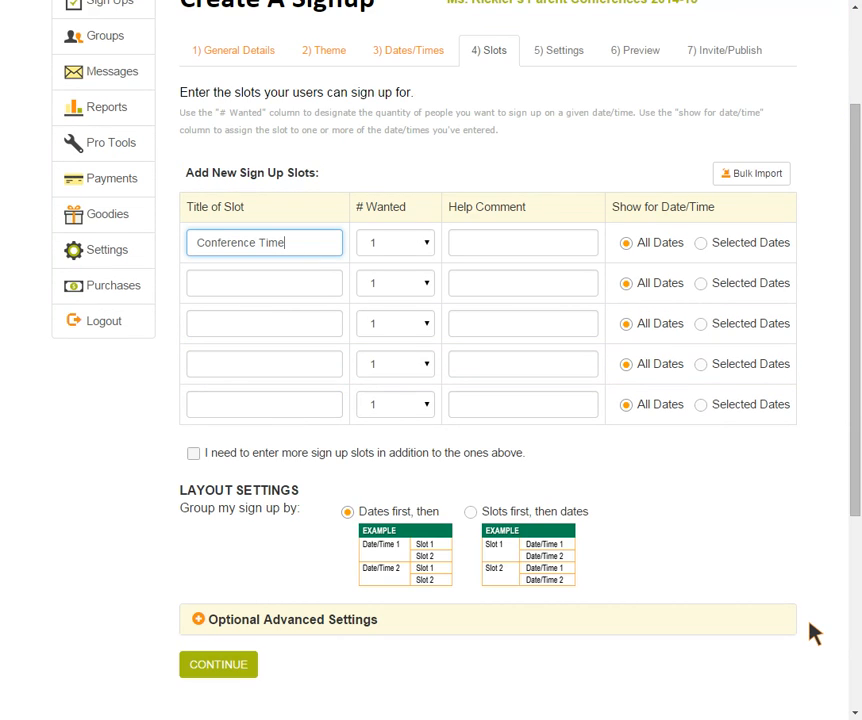
scroll(812, 631, down, 1)
Step: Untick 'Allow a list member to swap slots' and 'Encourage my members to share' in Settings
click(221, 591)
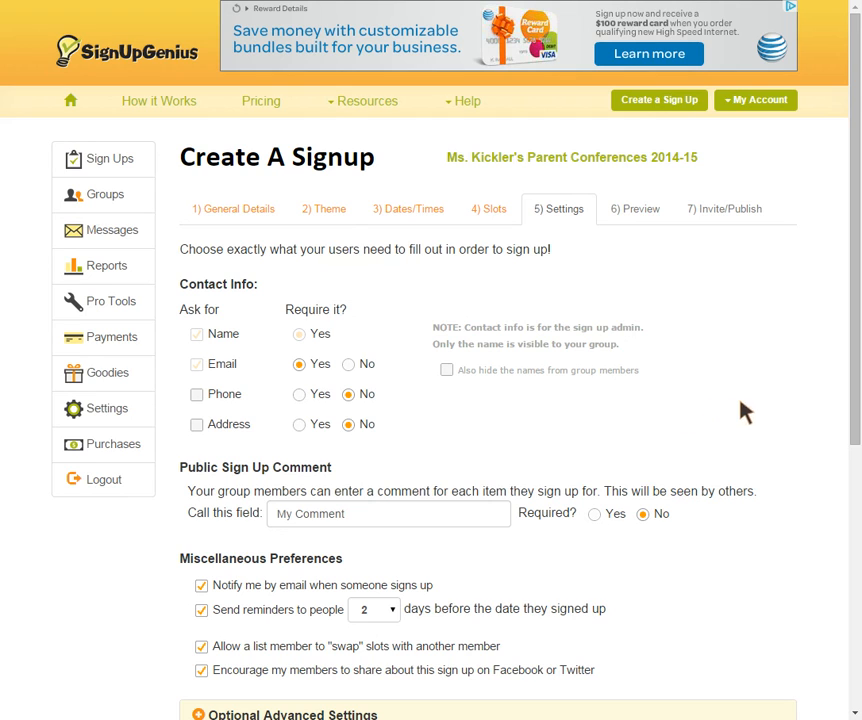
scroll(770, 406, down, 3)
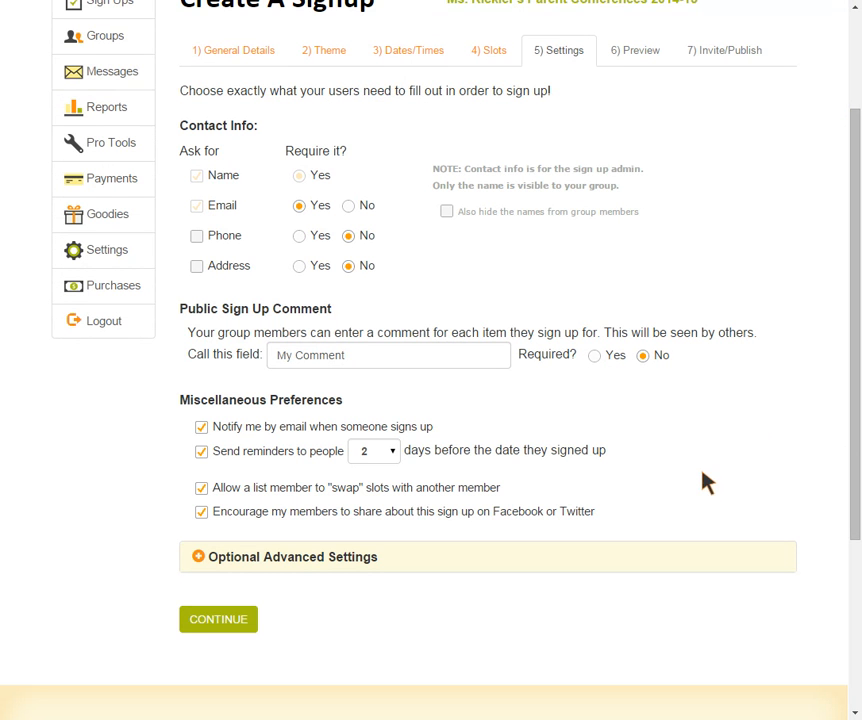
click(202, 489)
click(202, 514)
Step: Continue to the preview and check the 3:15PM and 3:45PM Conference Time slots at 1825A
click(225, 624)
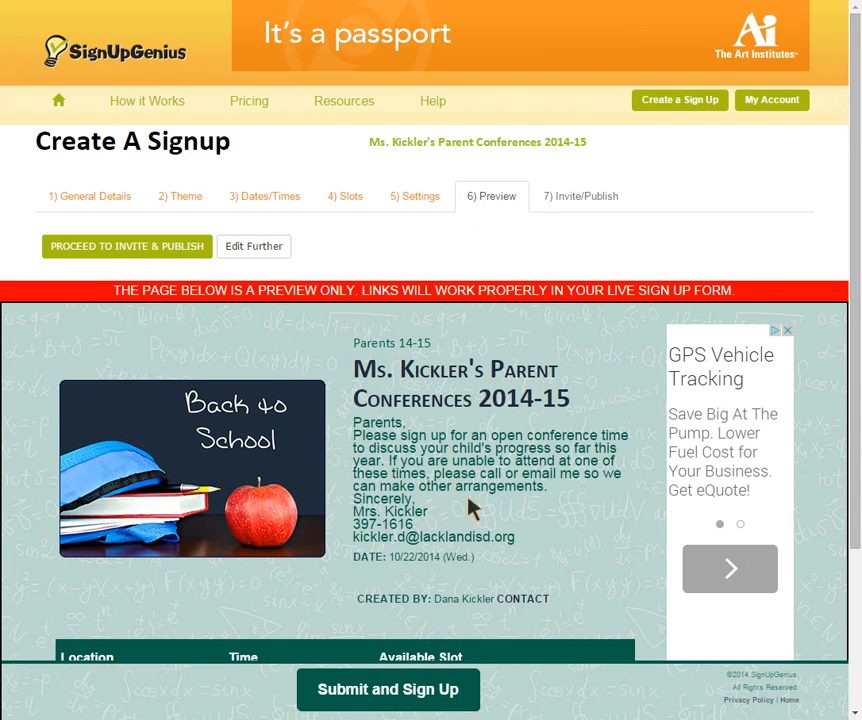
drag(855, 332, 855, 493)
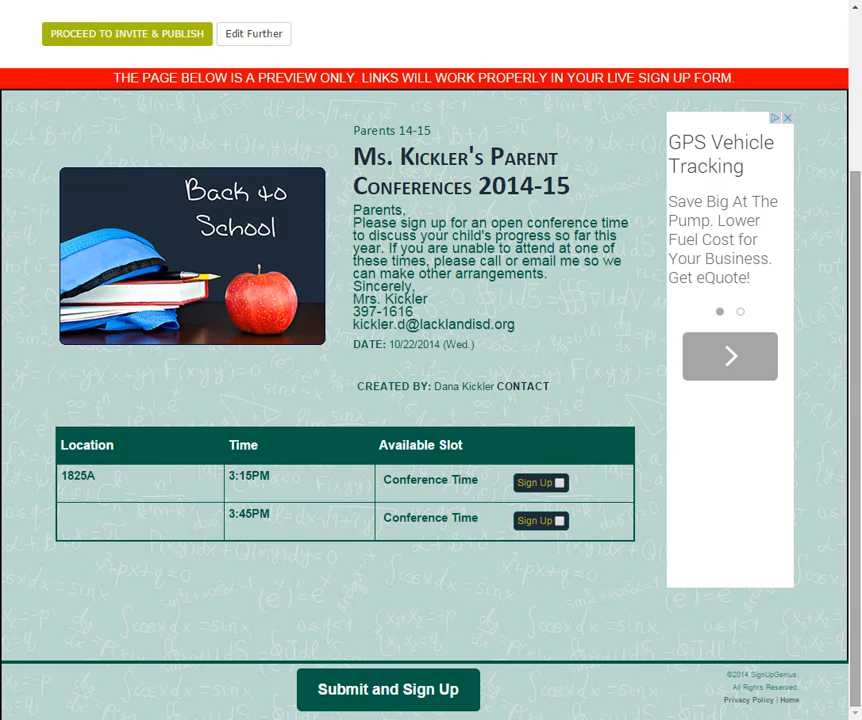
scroll(845, 463, up, 3)
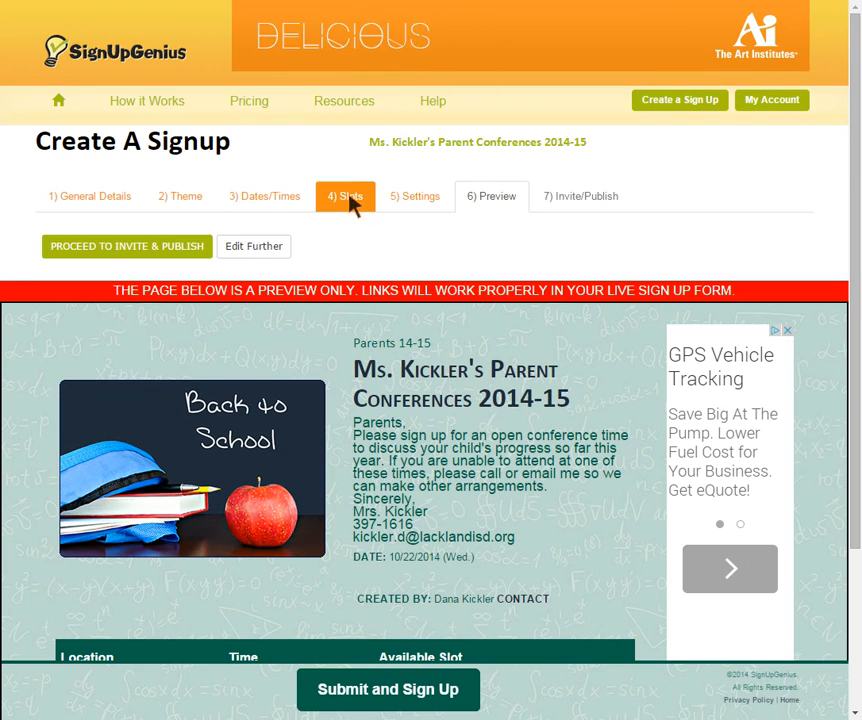
Step: Add a new date, 10/23/2014, with a 4:00 PM start time, and update the sign-up
click(275, 204)
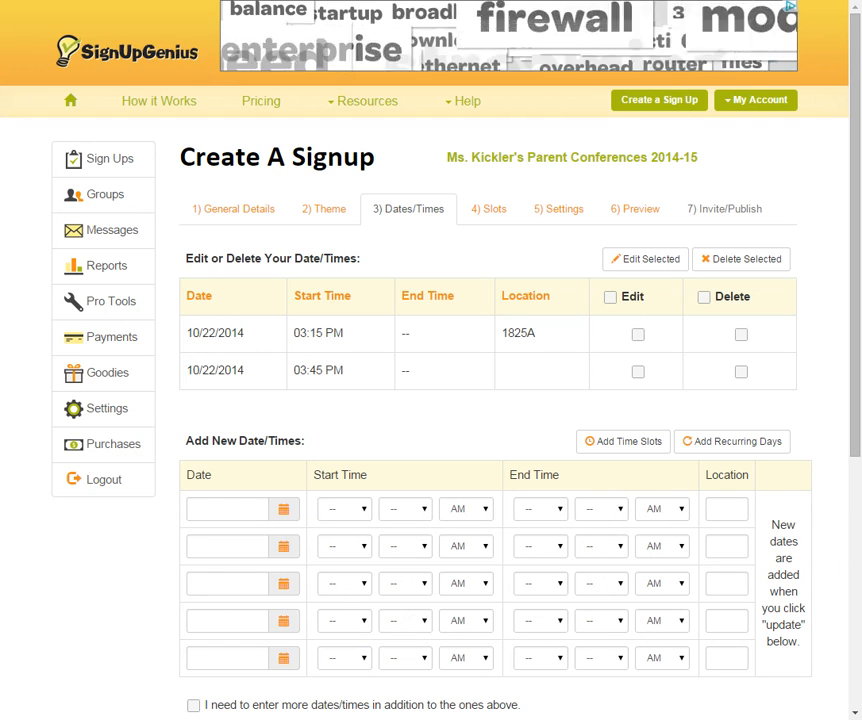
click(283, 511)
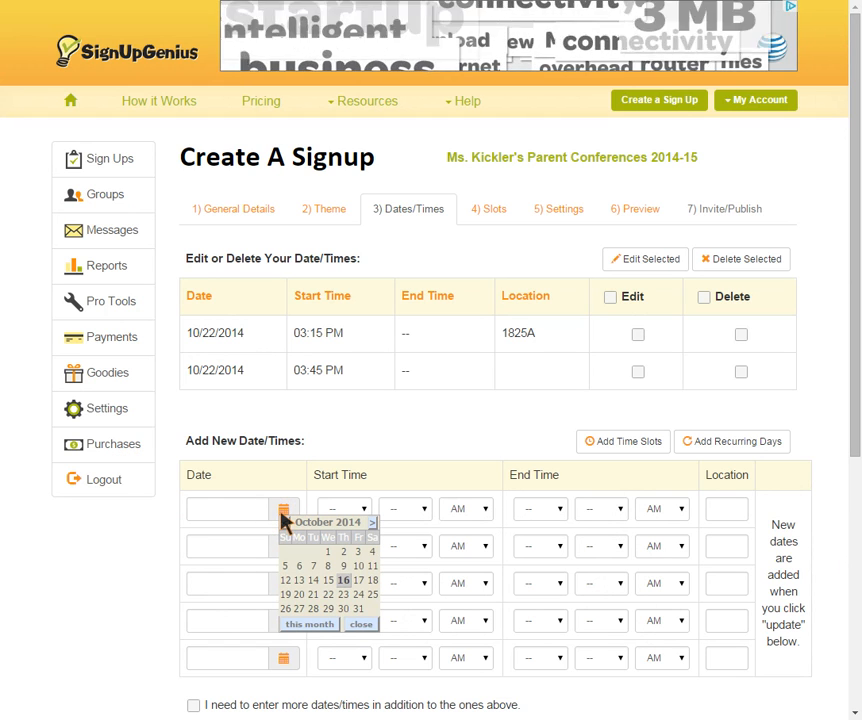
click(343, 595)
click(362, 511)
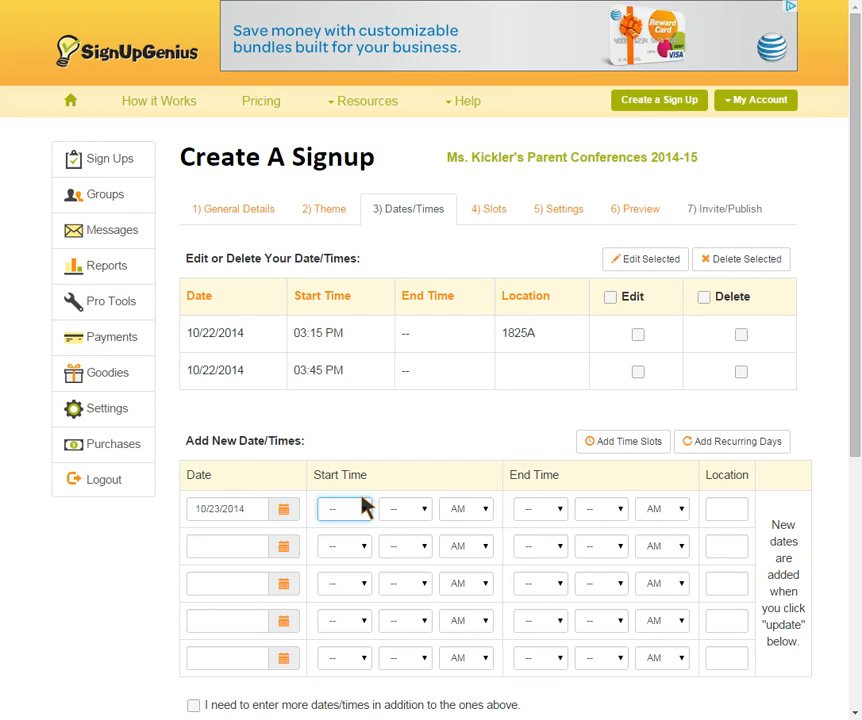
key(4)
click(423, 510)
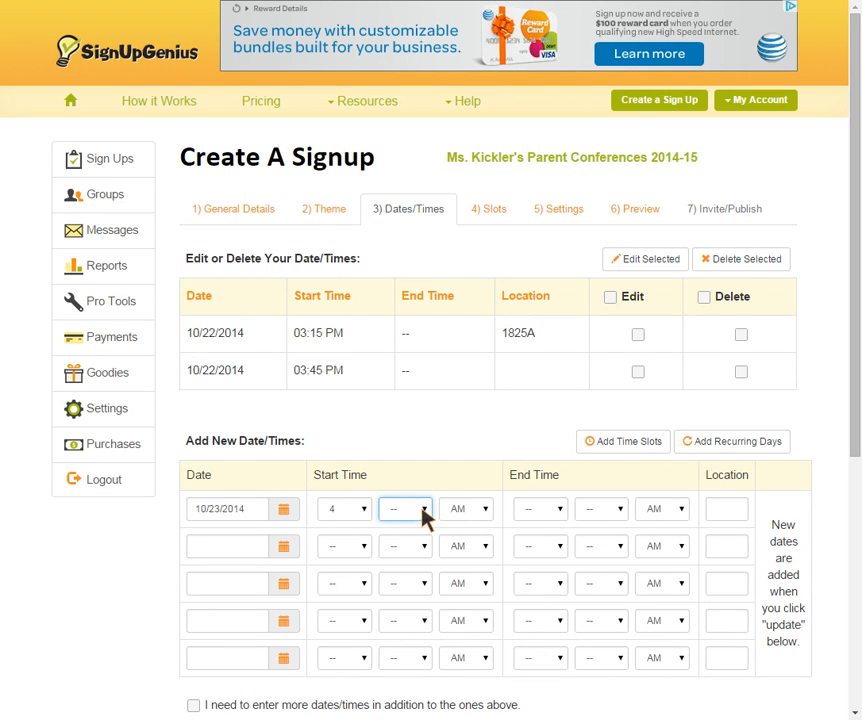
key(0)
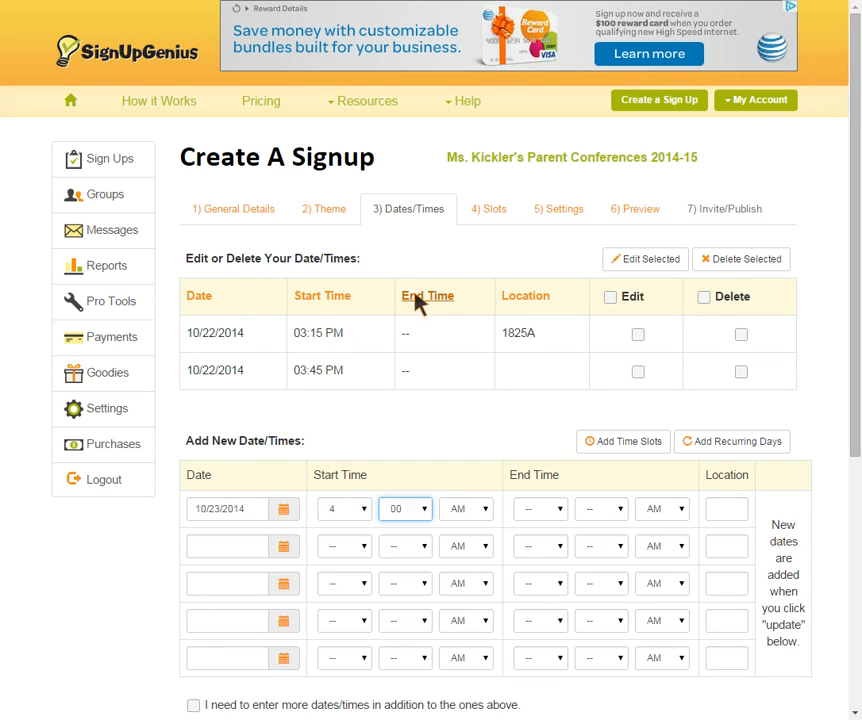
click(478, 516)
key(p)
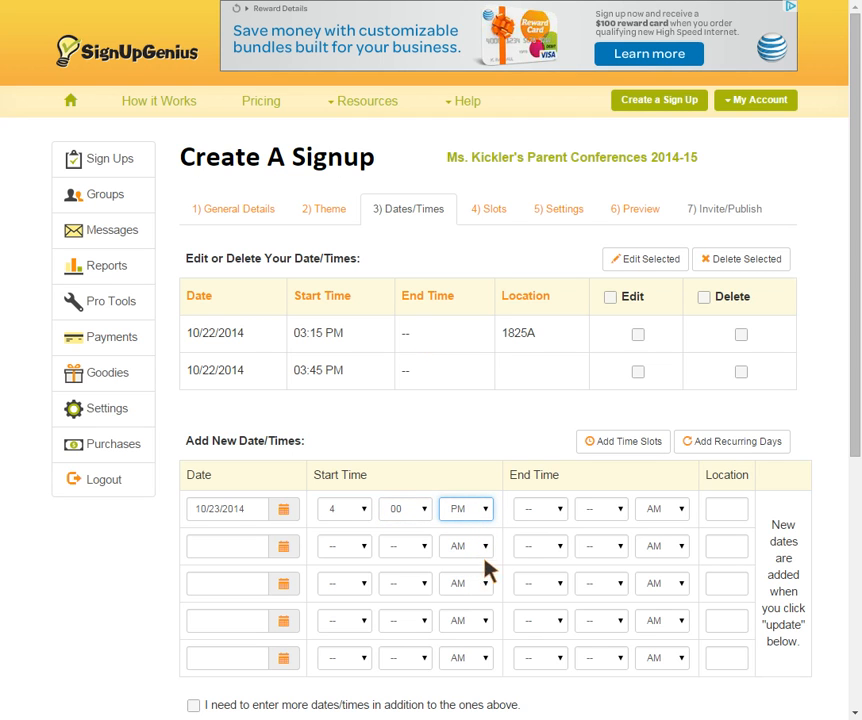
drag(853, 421, 853, 619)
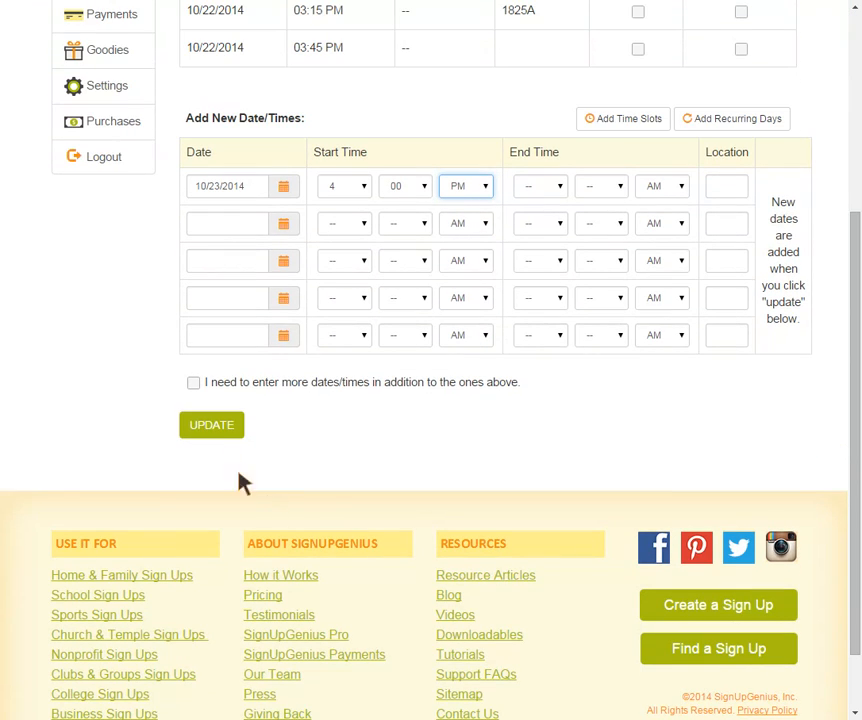
click(217, 427)
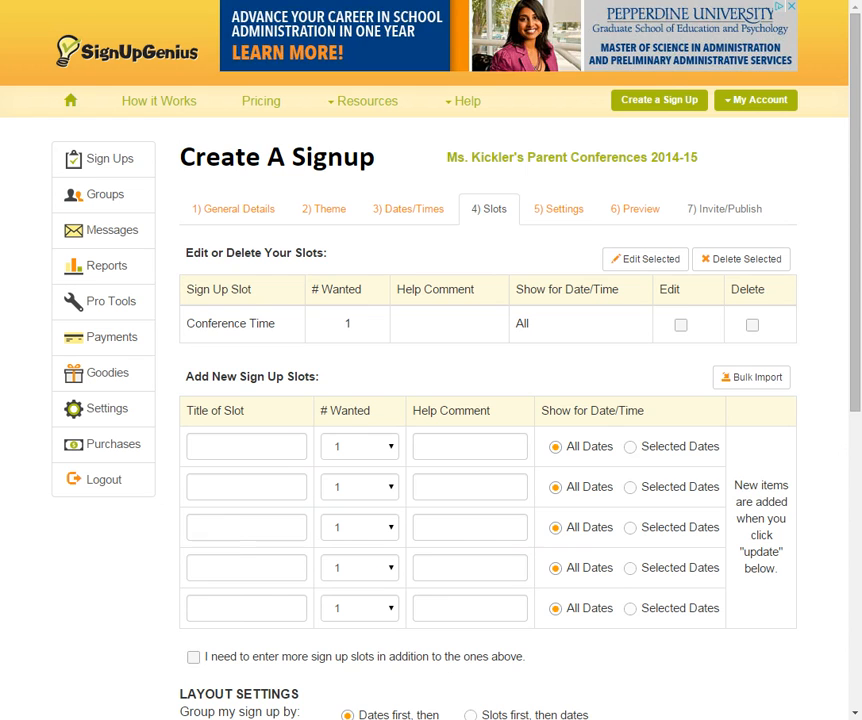
Step: Preview the sign-up and confirm the new 10/23 4:00PM slot beside the two 10/22 slots
click(621, 207)
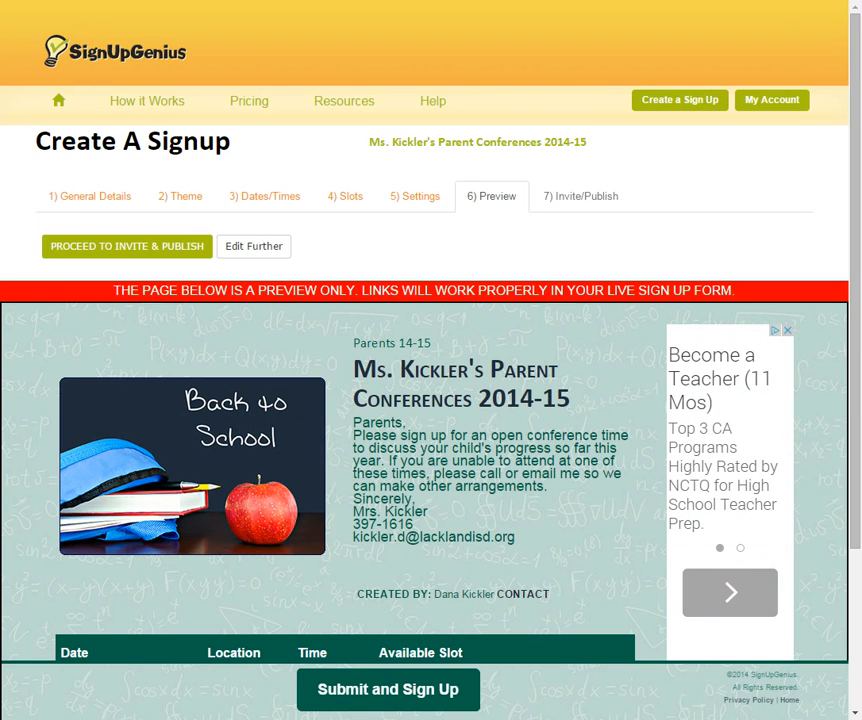
scroll(575, 462, down, 2)
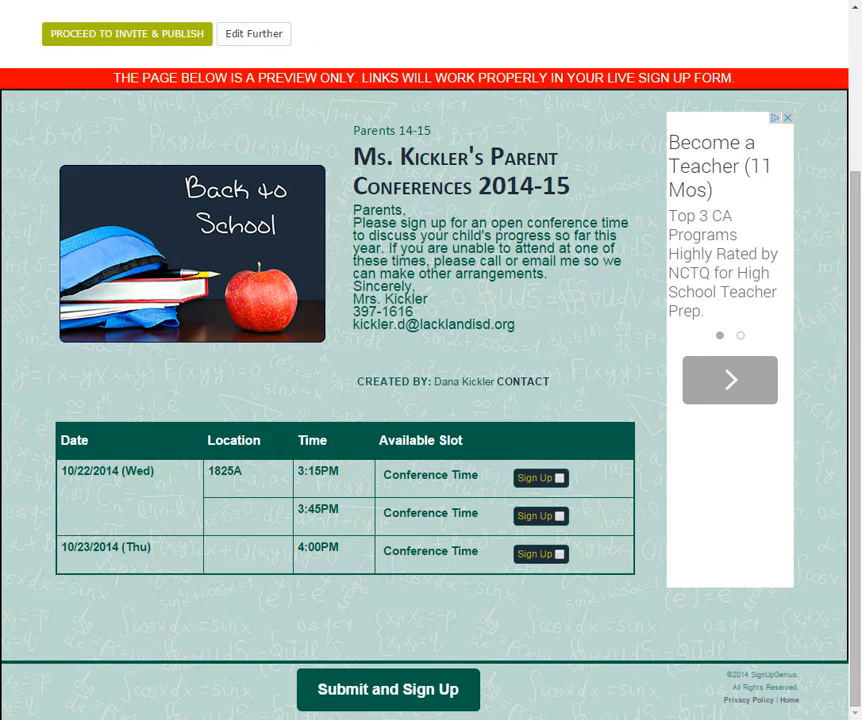
scroll(600, 454, up, 2)
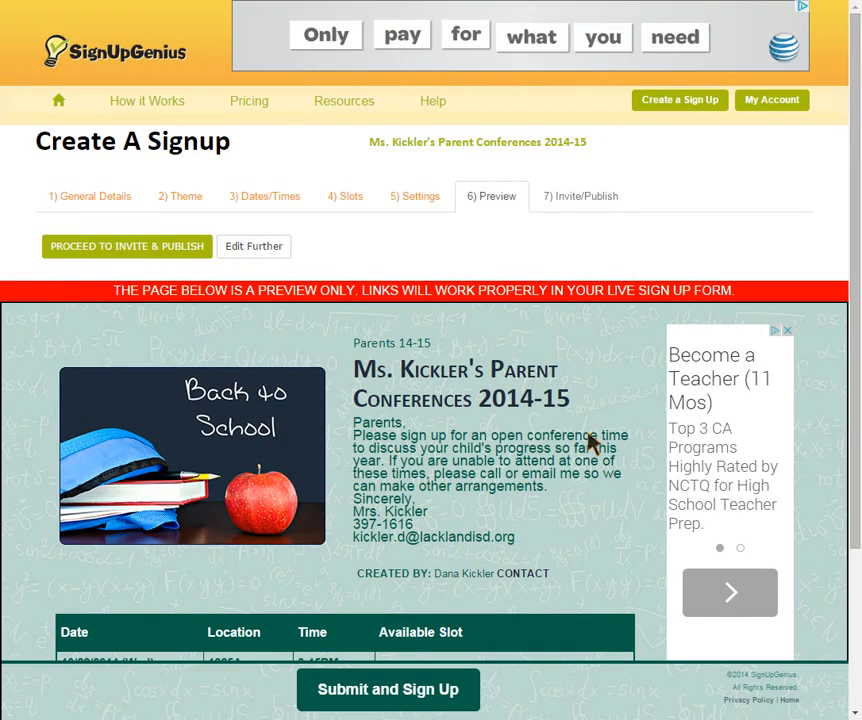
Step: Proceed to Invite & Publish, choose Manually Enter Emails, and leave the email list empty
click(122, 250)
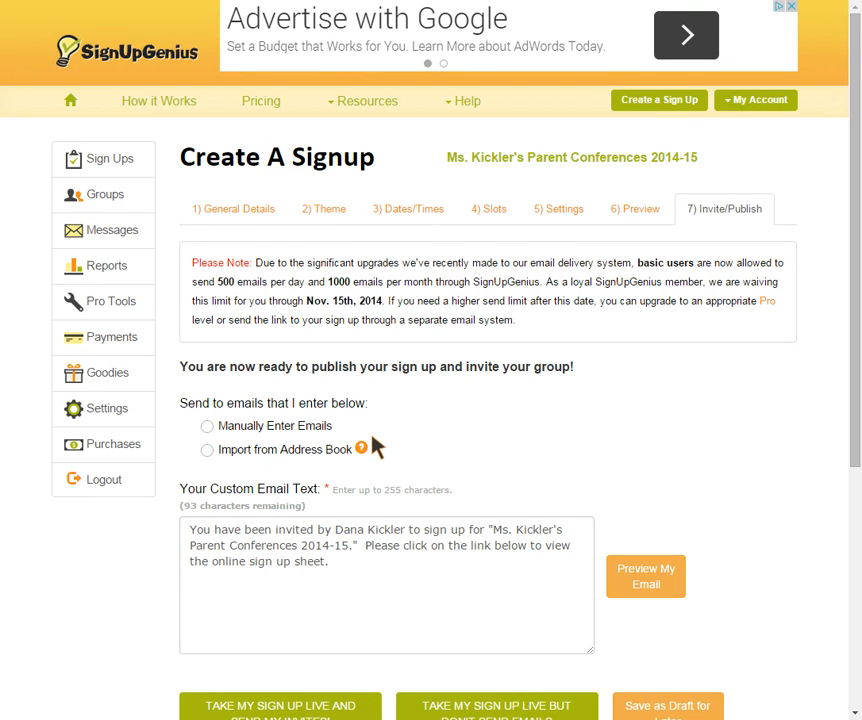
scroll(737, 467, down, 1)
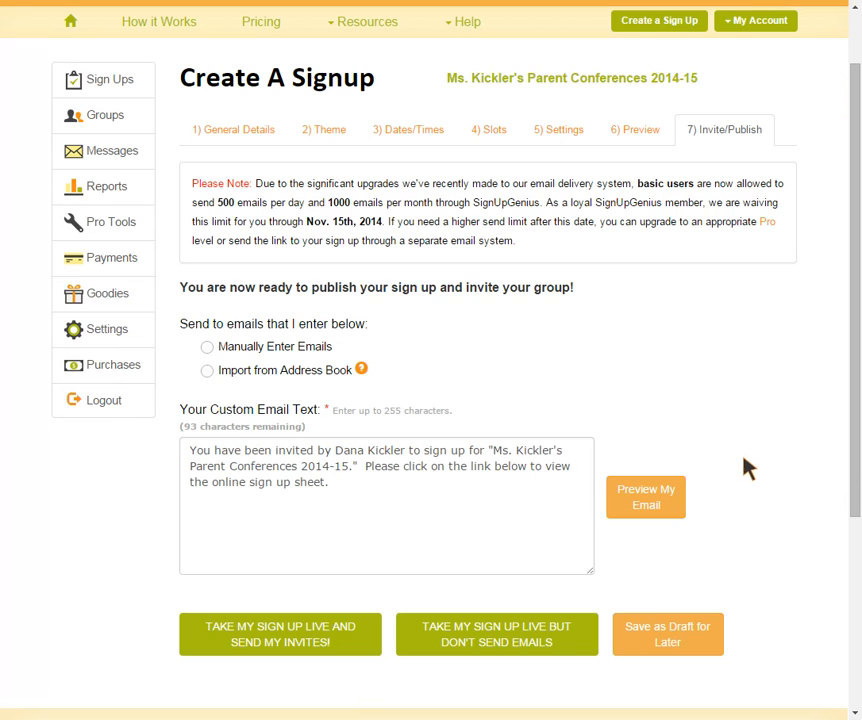
click(208, 348)
click(310, 420)
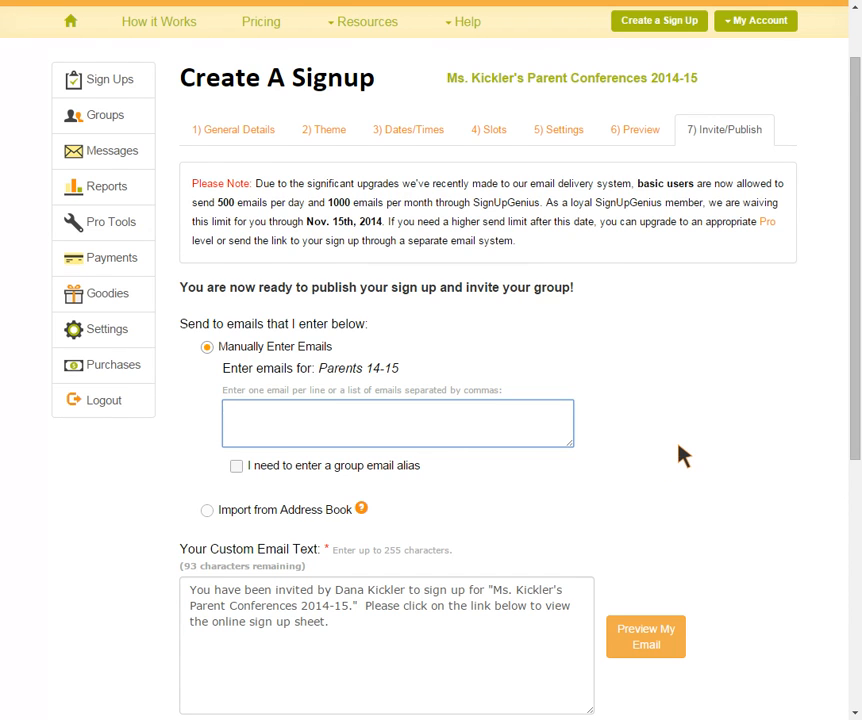
scroll(680, 455, down, 1)
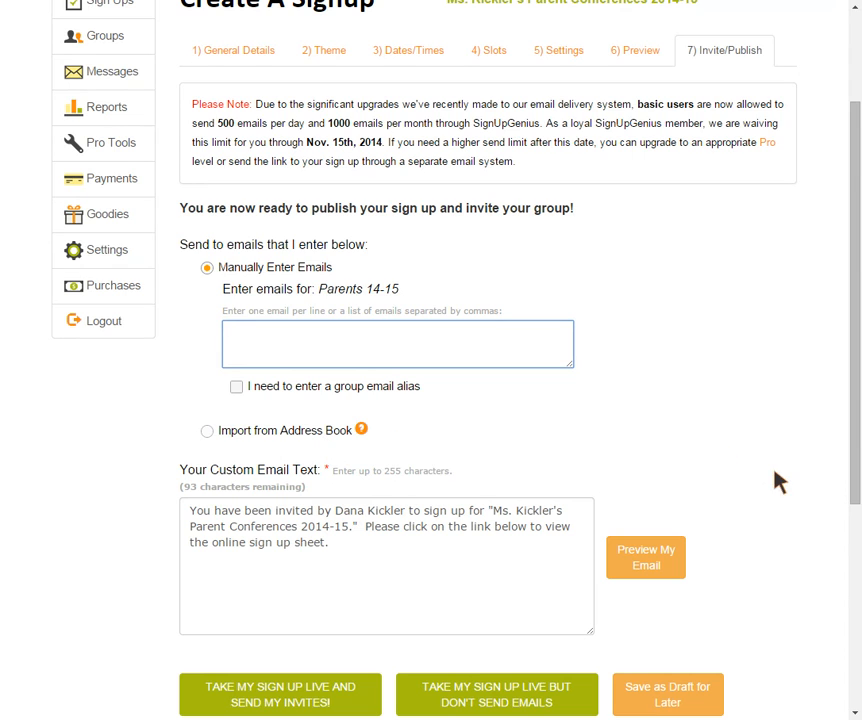
scroll(795, 481, down, 1)
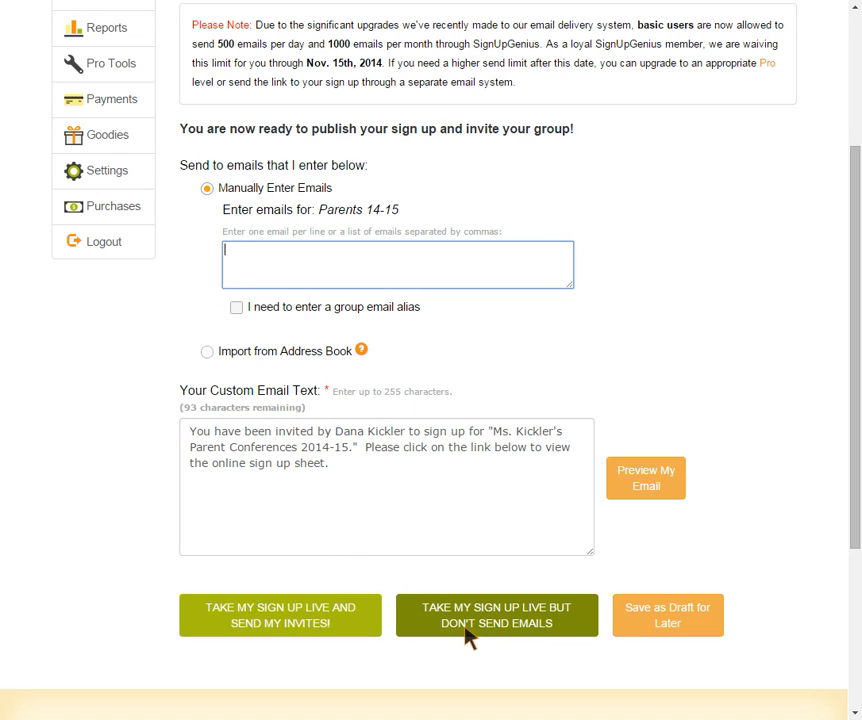
Step: Take the sign-up live without sending emails and select its web address
click(515, 628)
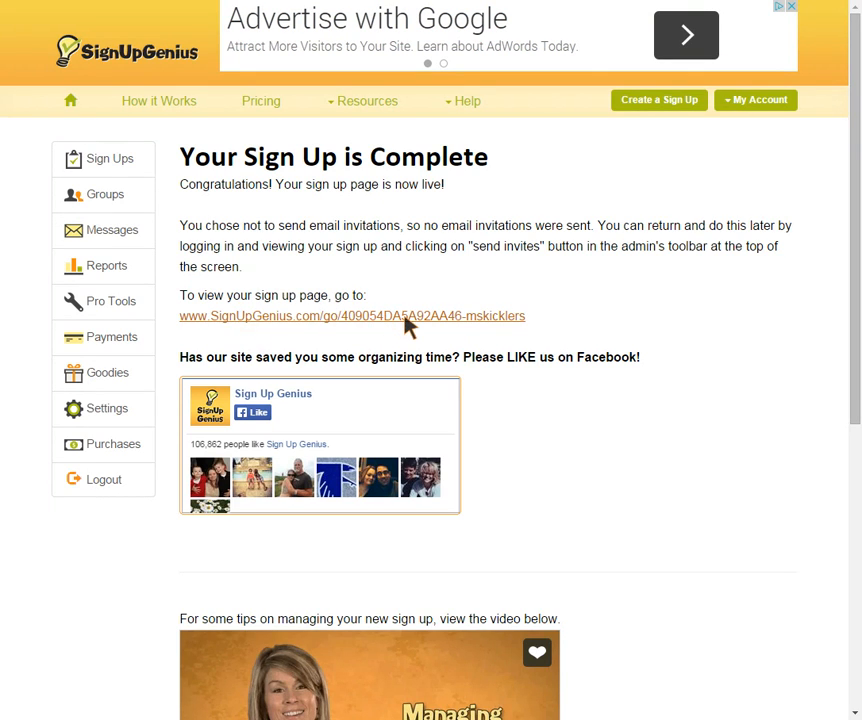
drag(531, 318, 184, 324)
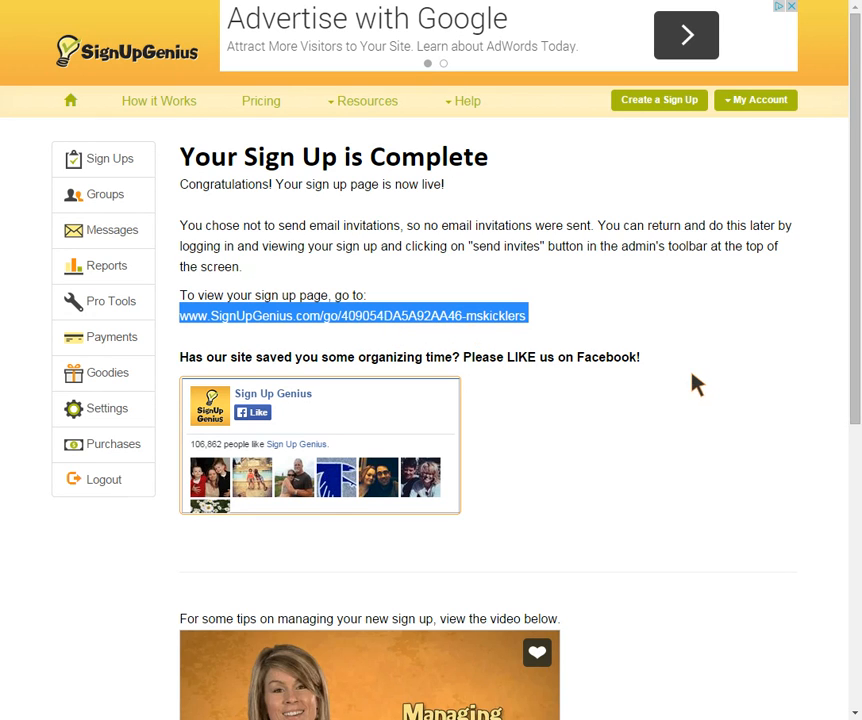
mouse_move(853, 337)
mouse_down()
mouse_move(853, 449)
mouse_move(853, 337)
mouse_up()
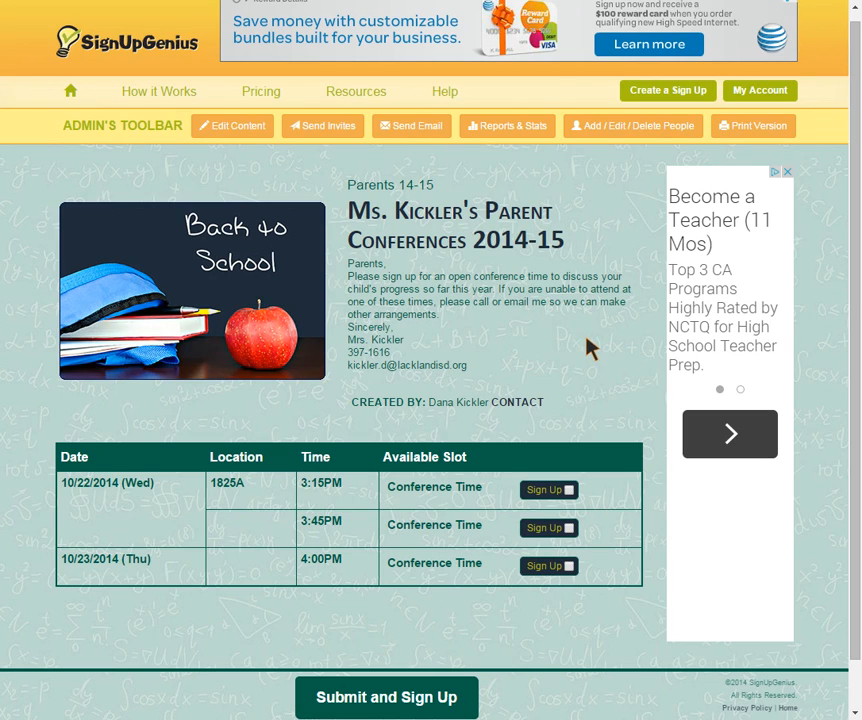
click(612, 345)
Step: Open Send Invites for the live sign-up and choose Manually Enter Emails for Parents 14-15
click(330, 126)
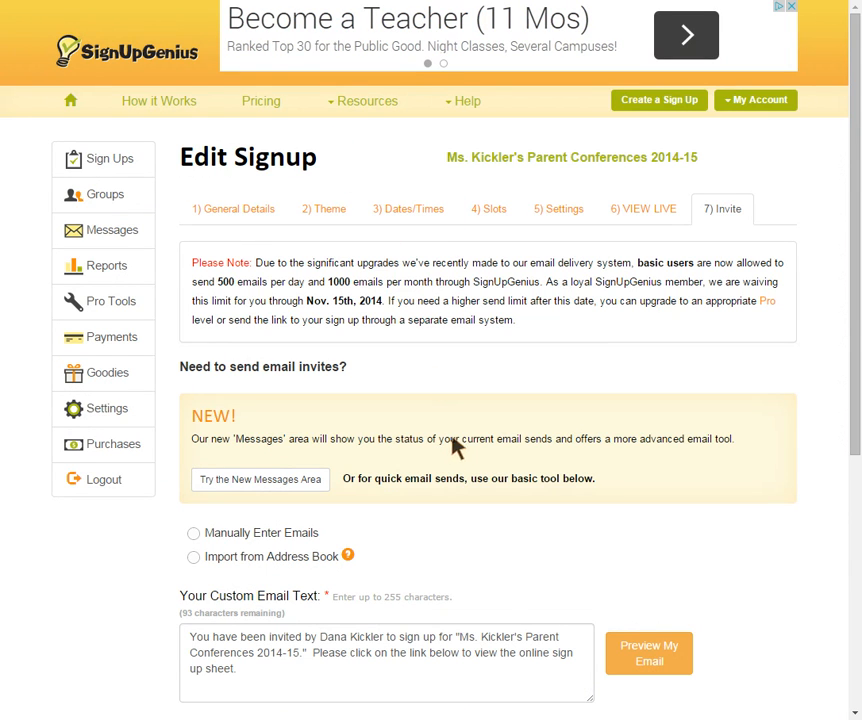
drag(854, 391, 854, 464)
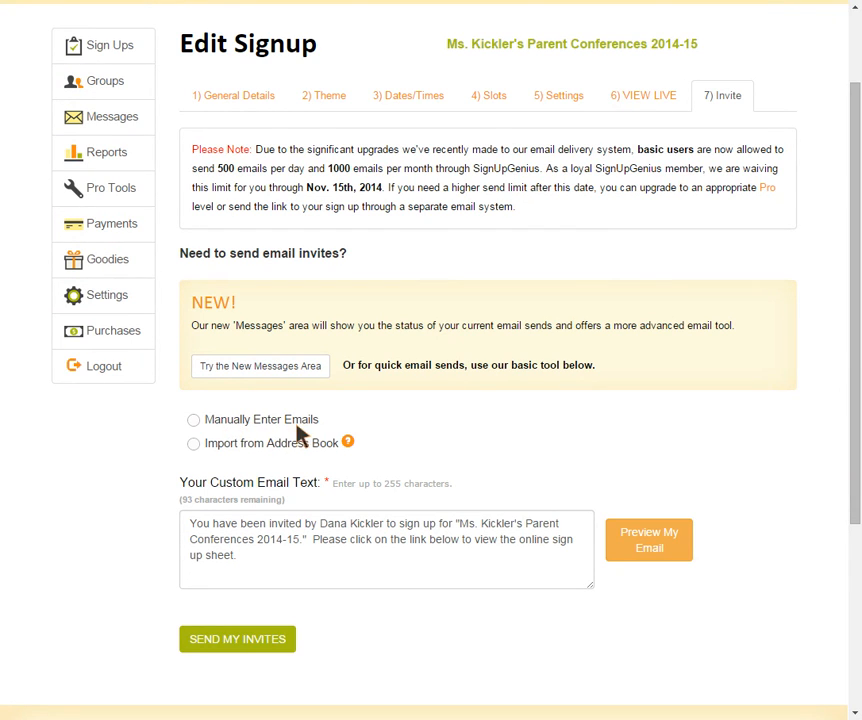
click(195, 424)
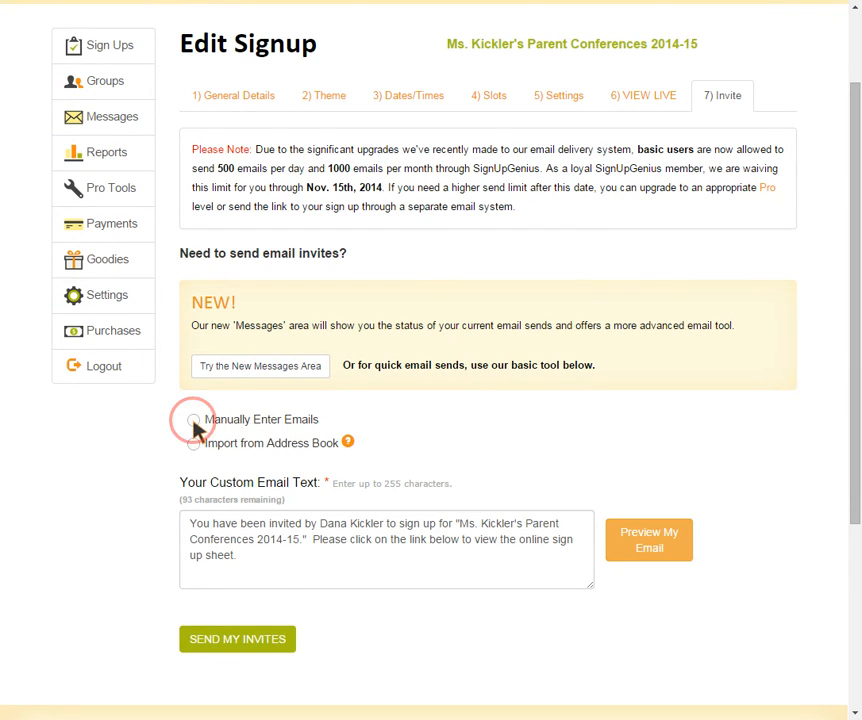
click(240, 484)
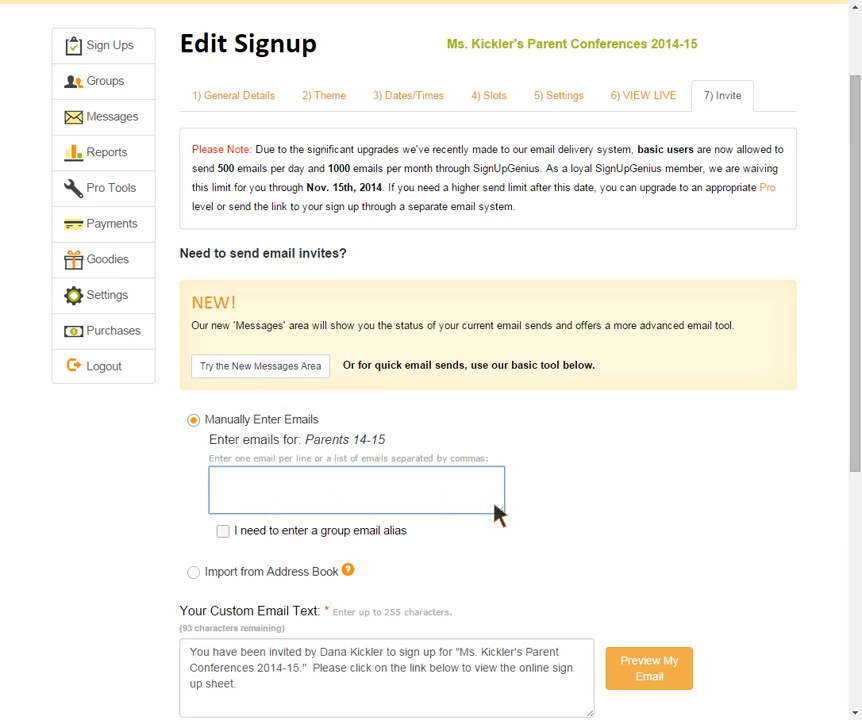
scroll(498, 514, down, 3)
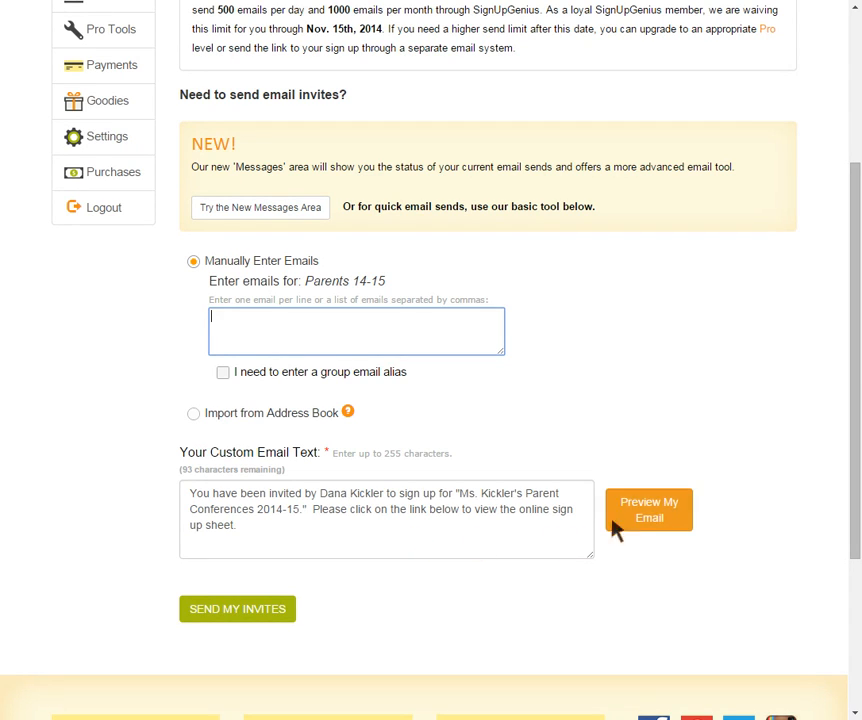
Step: Preview the default invitation email, then return to the top of the page
click(658, 514)
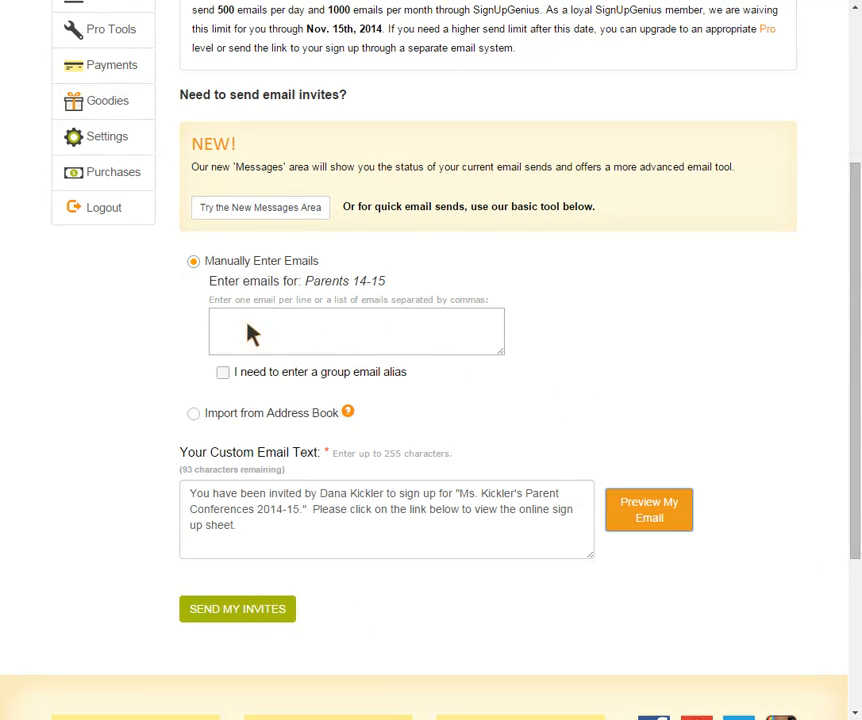
drag(855, 421, 855, 397)
scroll(848, 421, up, 4)
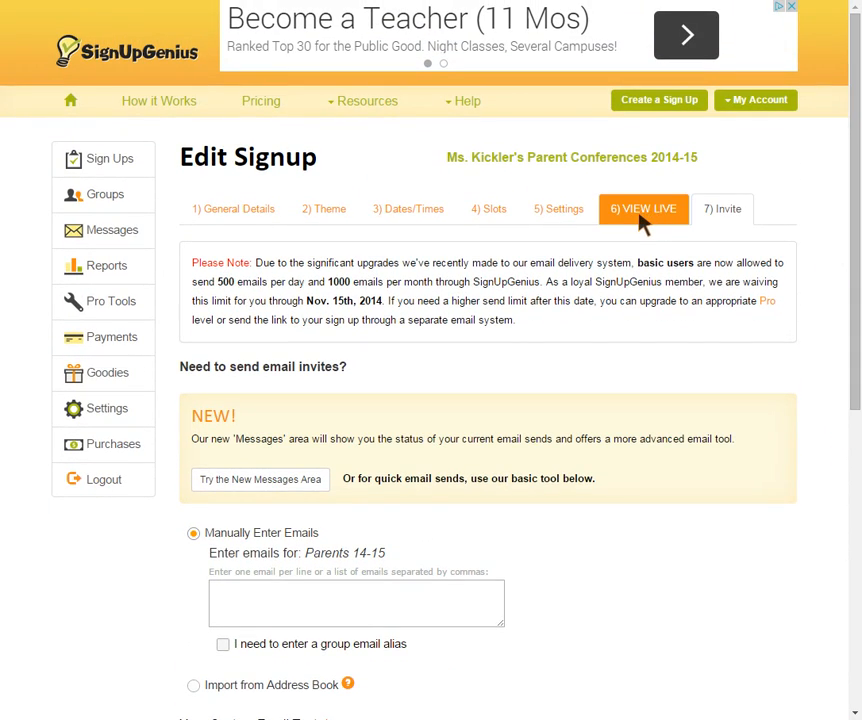
Step: On the live page, select the 10/23 4:00PM Conference Time slot and submit it
click(641, 218)
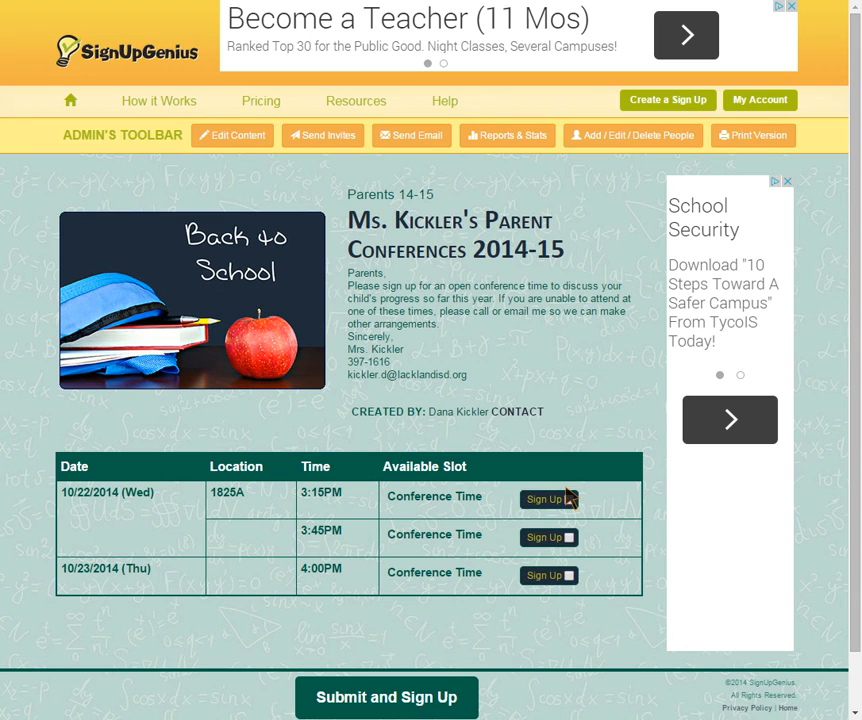
click(568, 576)
click(398, 706)
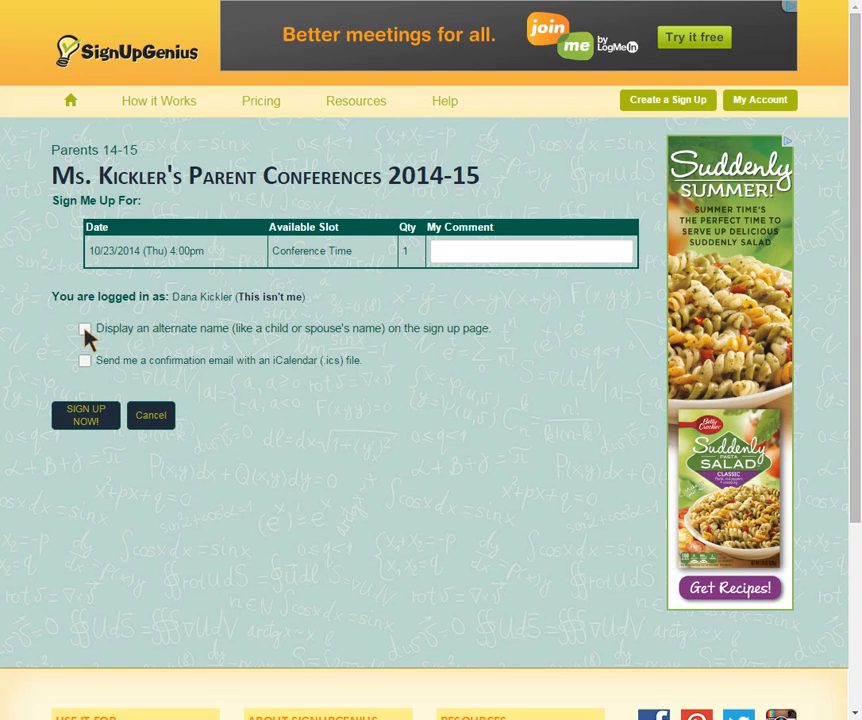
Step: Add the comment 'Looking forward to meeting you!' to the booking
click(529, 254)
text(Lookin)
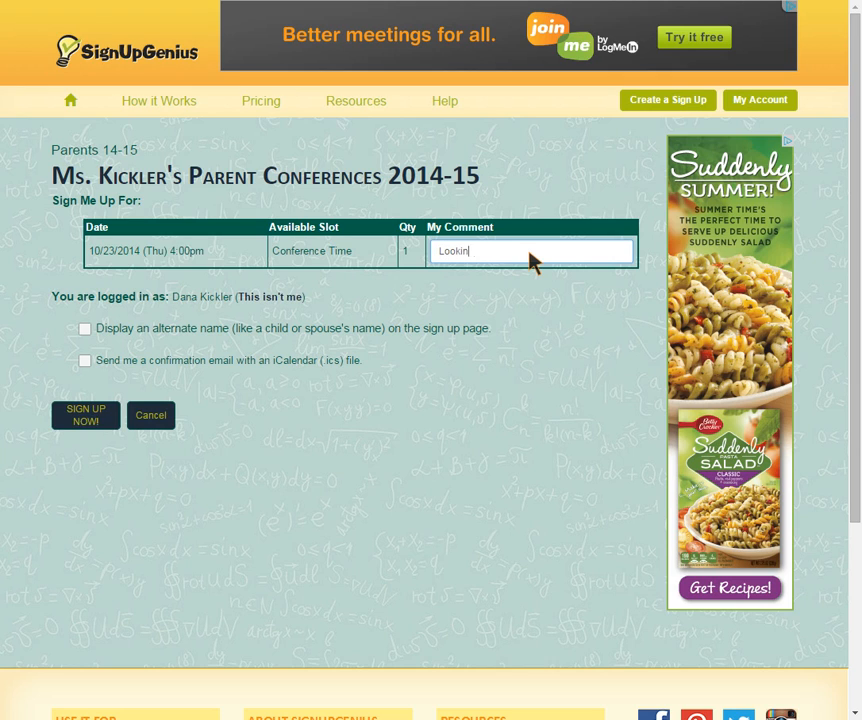
text(g forward to meeting you!)
Step: Book under an alternate first and last name, request a confirmation email, and sign up
click(85, 329)
click(222, 402)
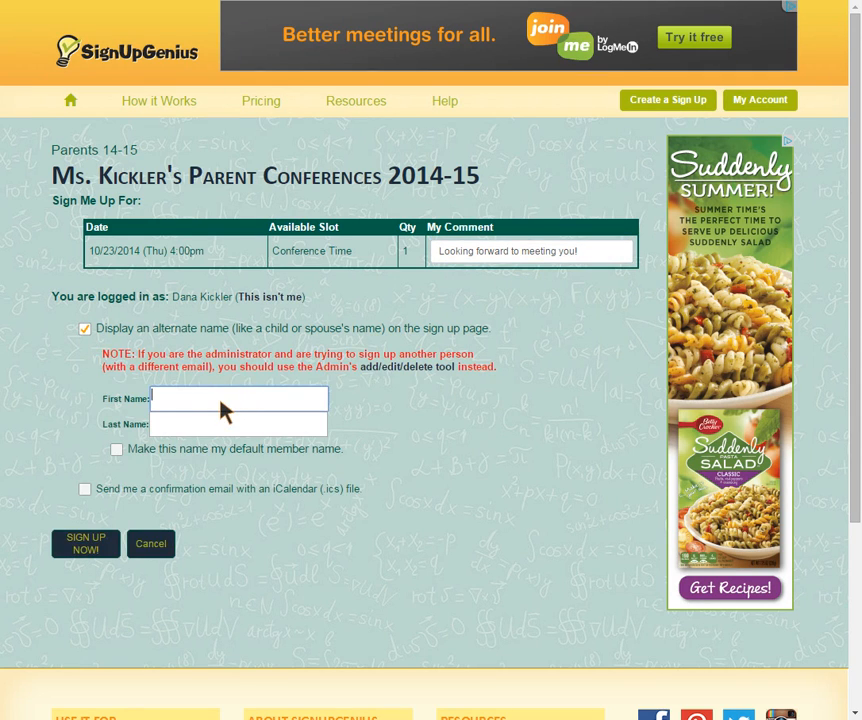
click(216, 427)
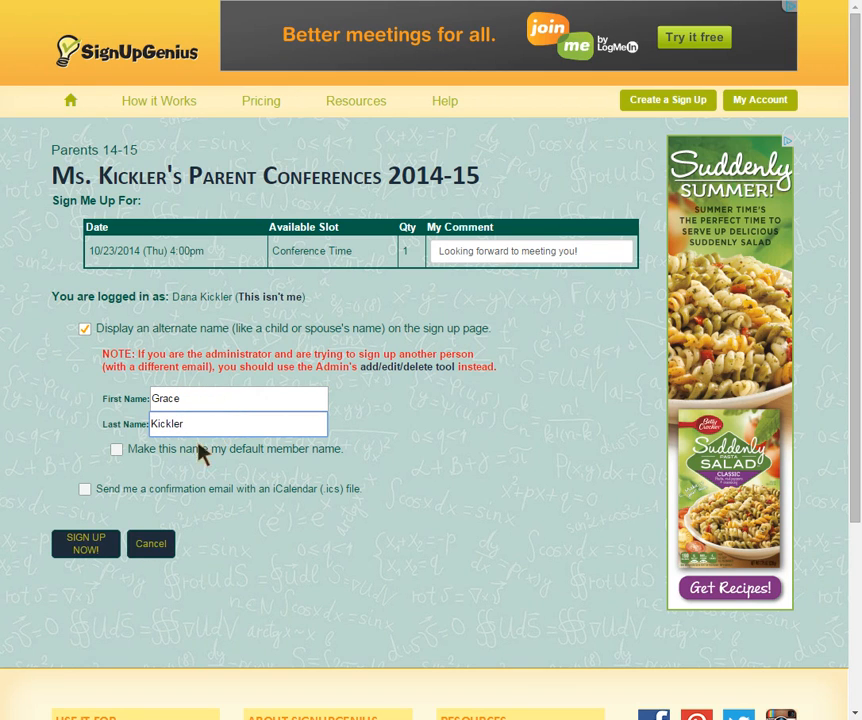
click(85, 489)
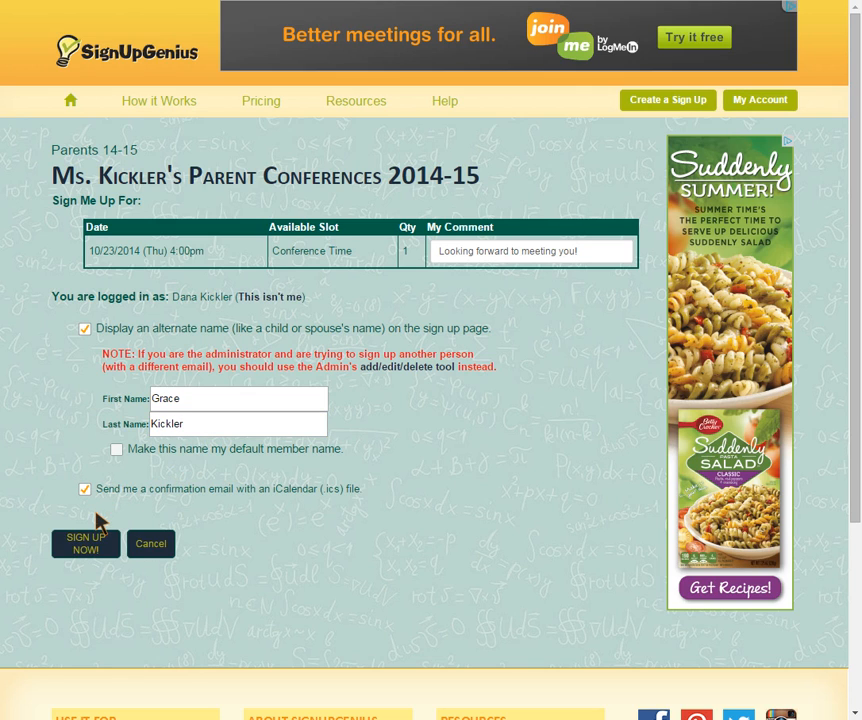
click(92, 553)
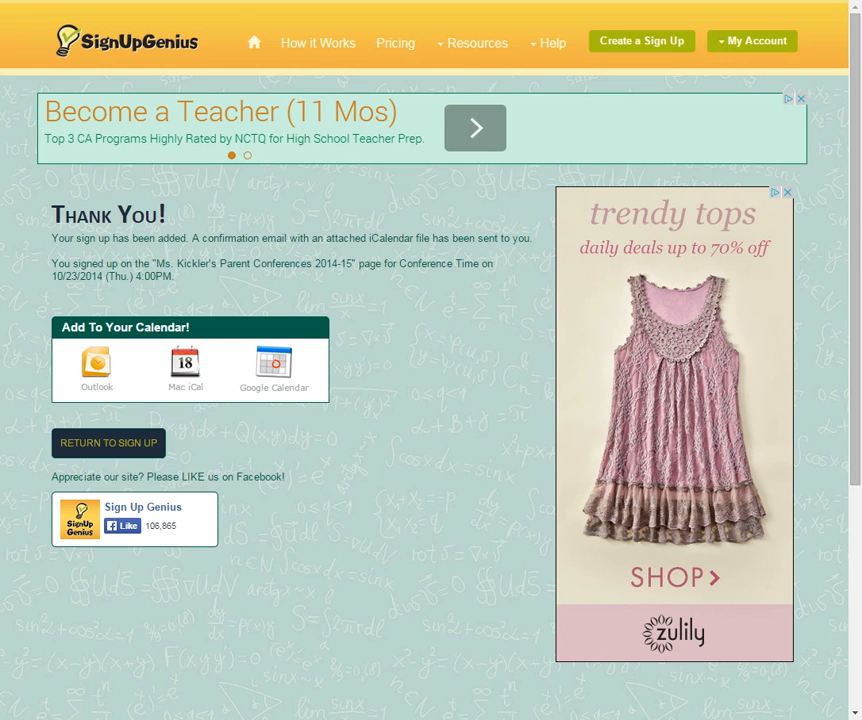
mouse_move(446, 40)
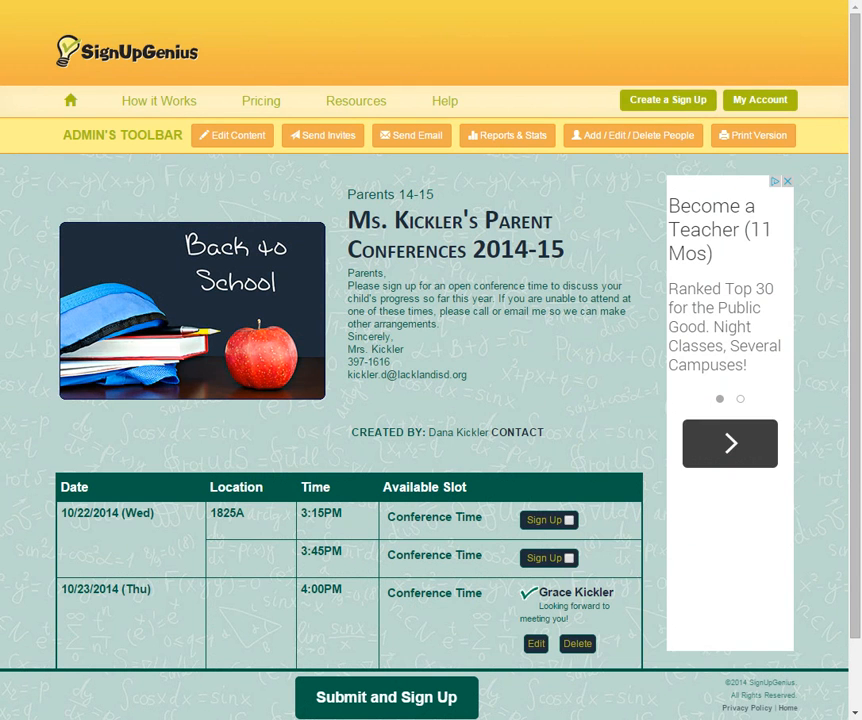
scroll(431, 360, down, 1)
scroll(537, 535, up, 1)
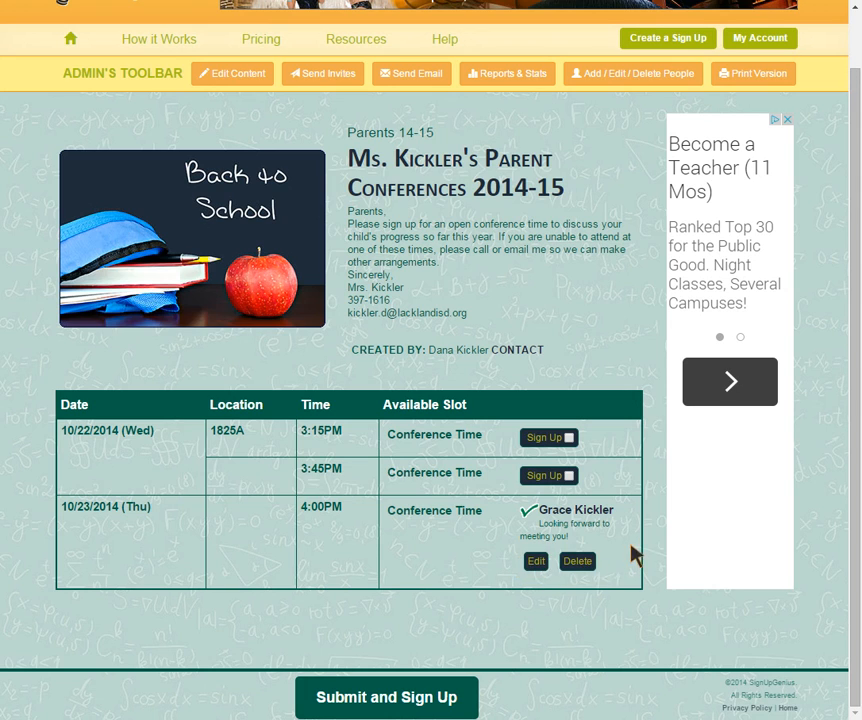
scroll(660, 533, up, 1)
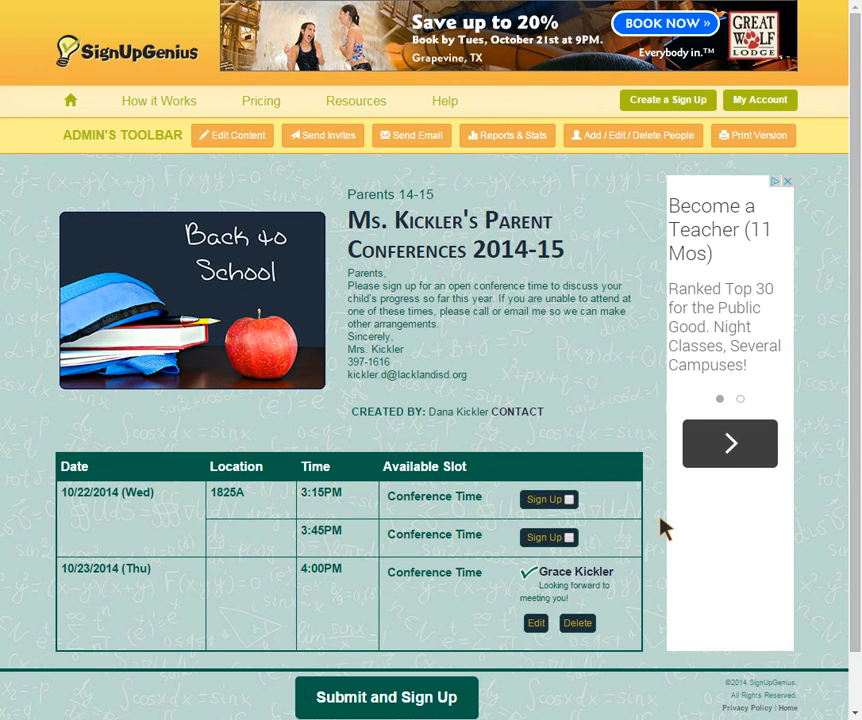